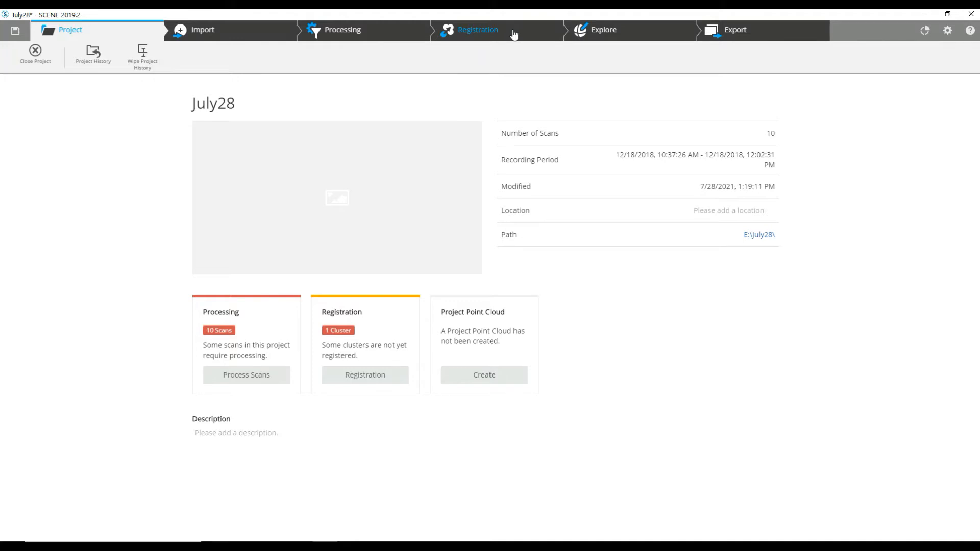
- Start automatic registration for the Scans cluster from the registration page
{"action": "left_click", "coordinate": [514, 35]}
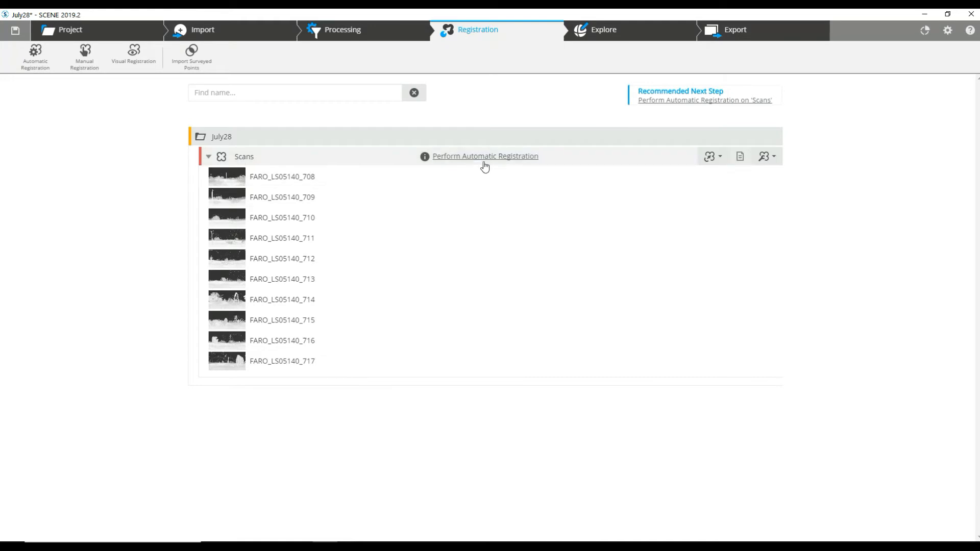
{"action": "left_click", "coordinate": [490, 161]}
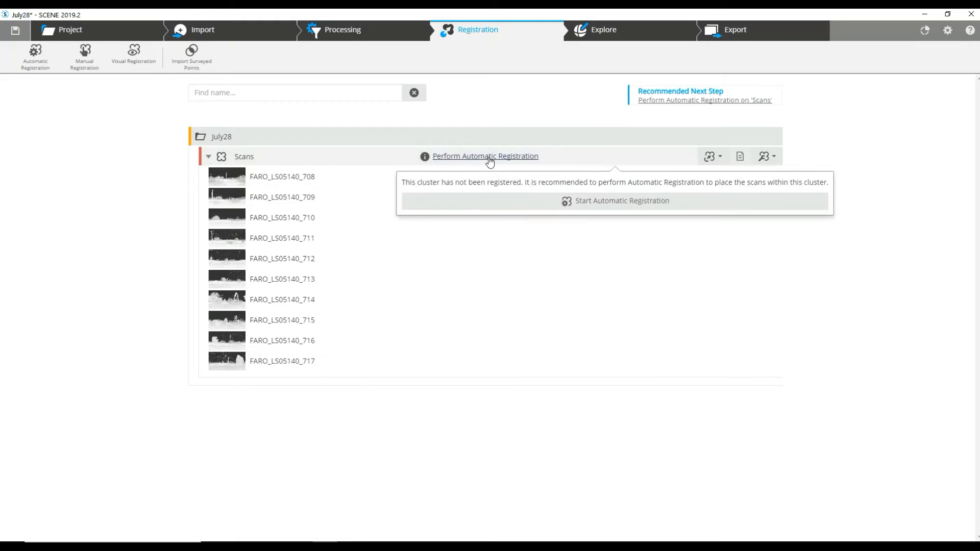
{"action": "left_click", "coordinate": [540, 207]}
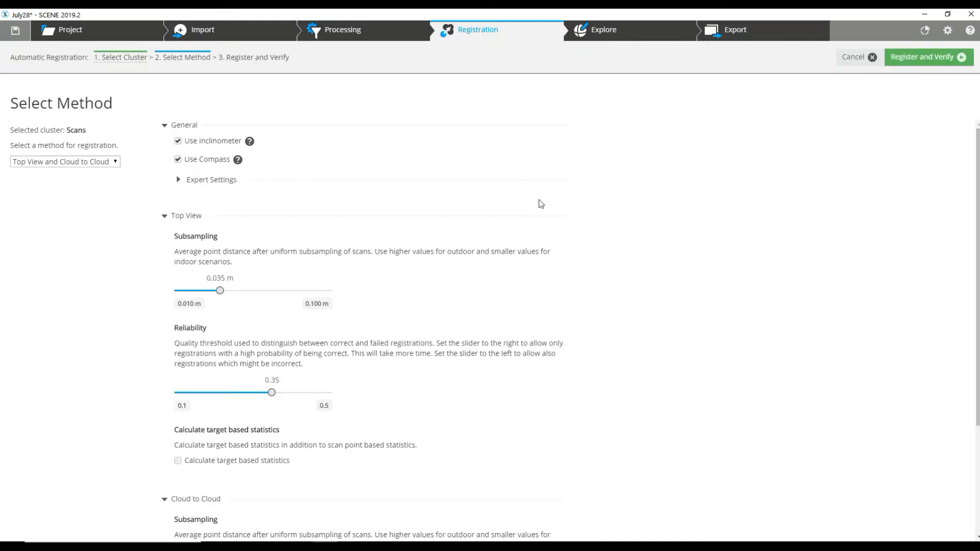
- Run registration with the Top View and Cloud to Cloud method, loading all scans of the folder
{"action": "left_click", "coordinate": [83, 162]}
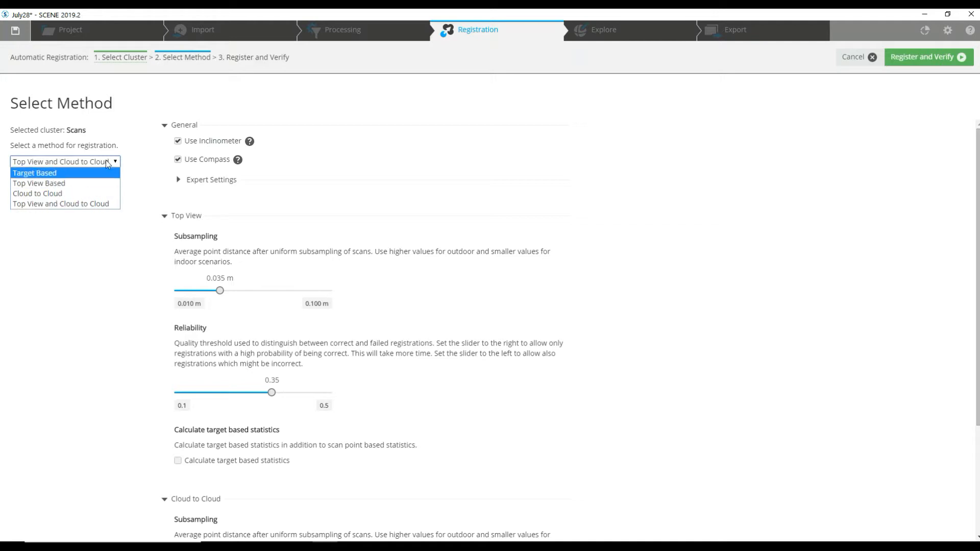
{"action": "left_click", "coordinate": [910, 178]}
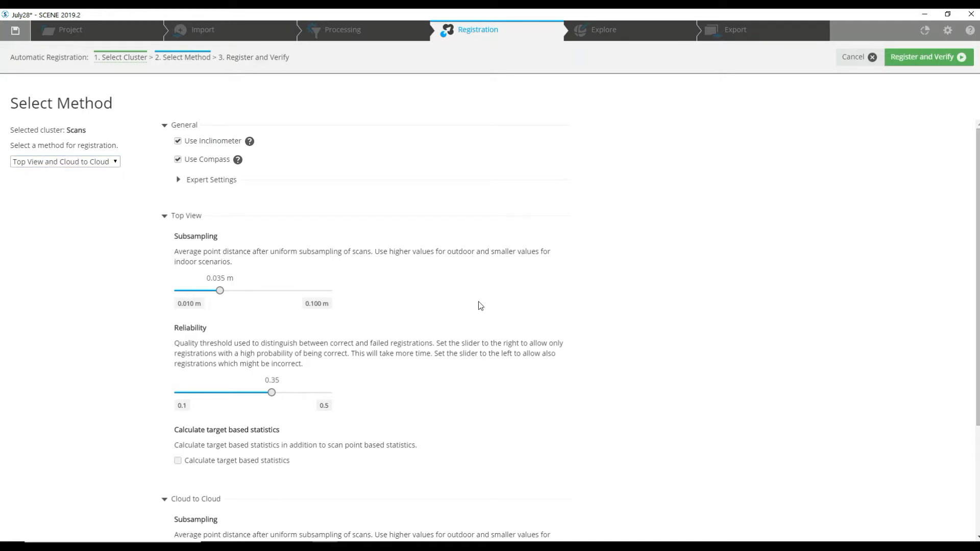
{"action": "scroll", "coordinate": [478, 302], "scroll_direction": "down", "scroll_amount": 3}
{"action": "scroll", "coordinate": [478, 289], "scroll_direction": "up", "scroll_amount": 3}
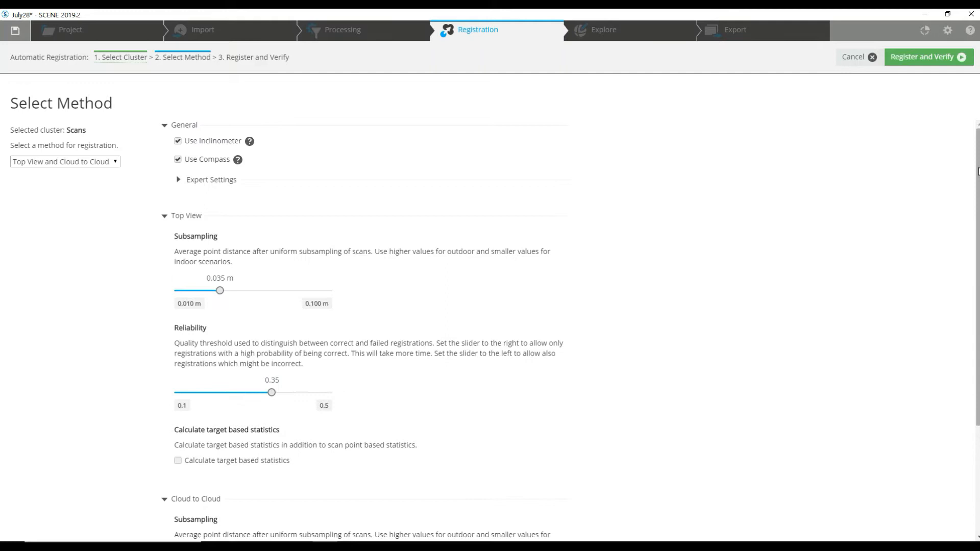
{"action": "left_click", "coordinate": [914, 60]}
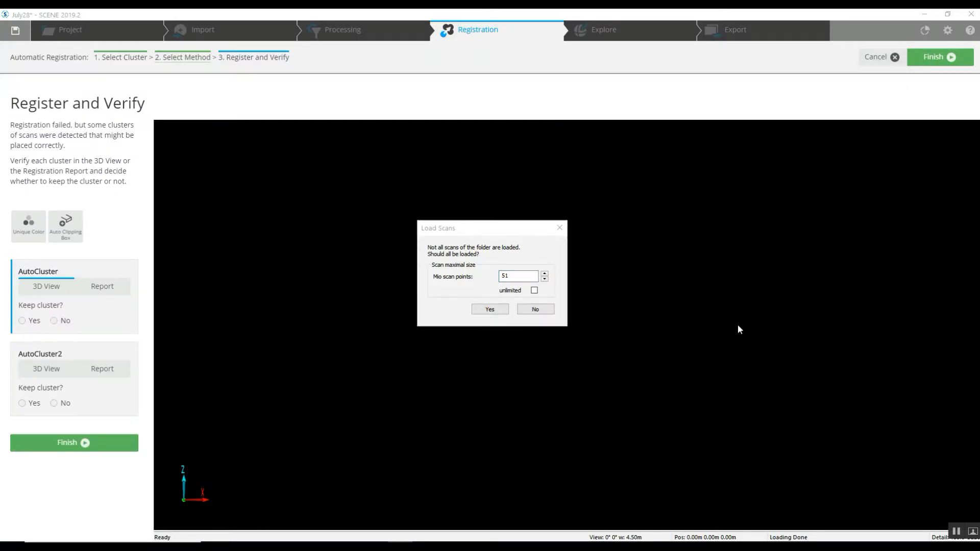
{"action": "left_click", "coordinate": [488, 310]}
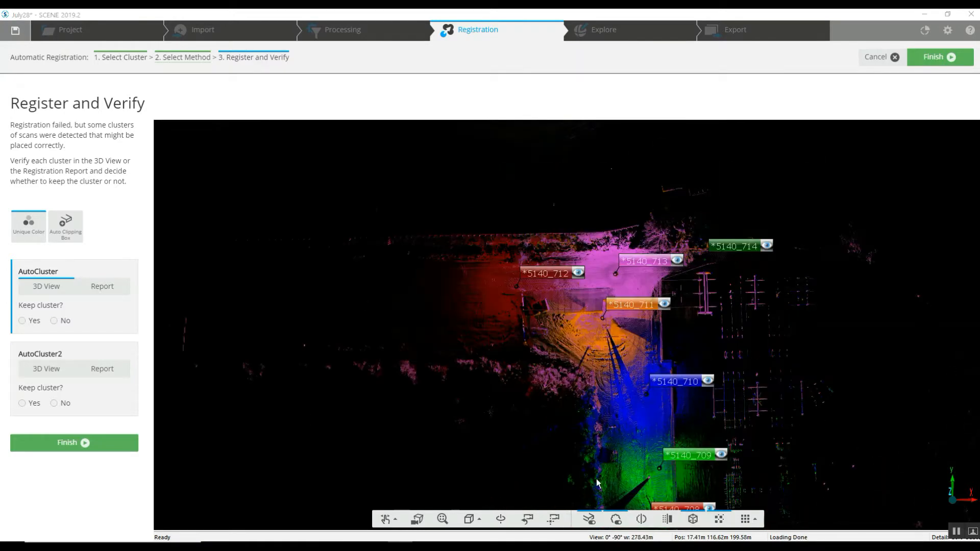
- Keep both AutoCluster and AutoCluster2 and finish the registration
{"action": "left_click", "coordinate": [22, 321]}
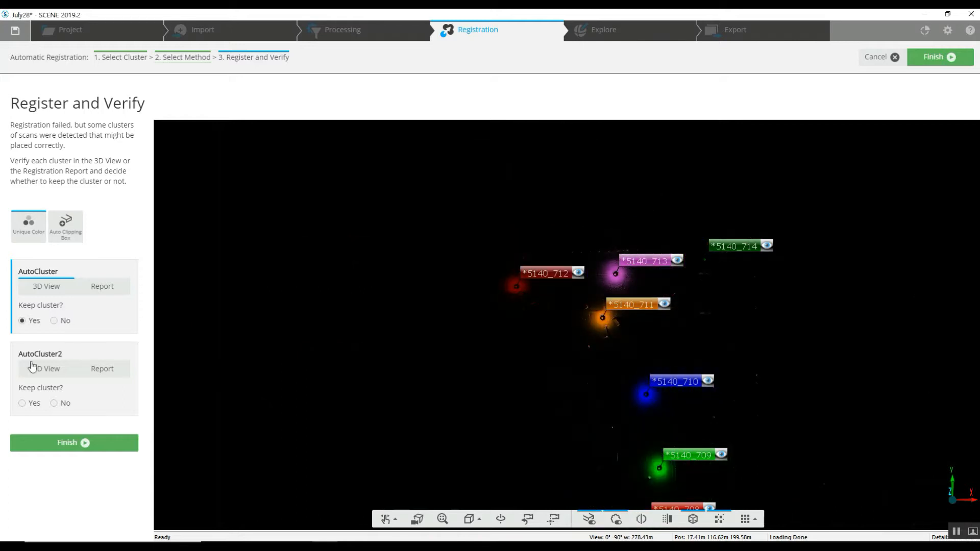
{"action": "left_click", "coordinate": [22, 403]}
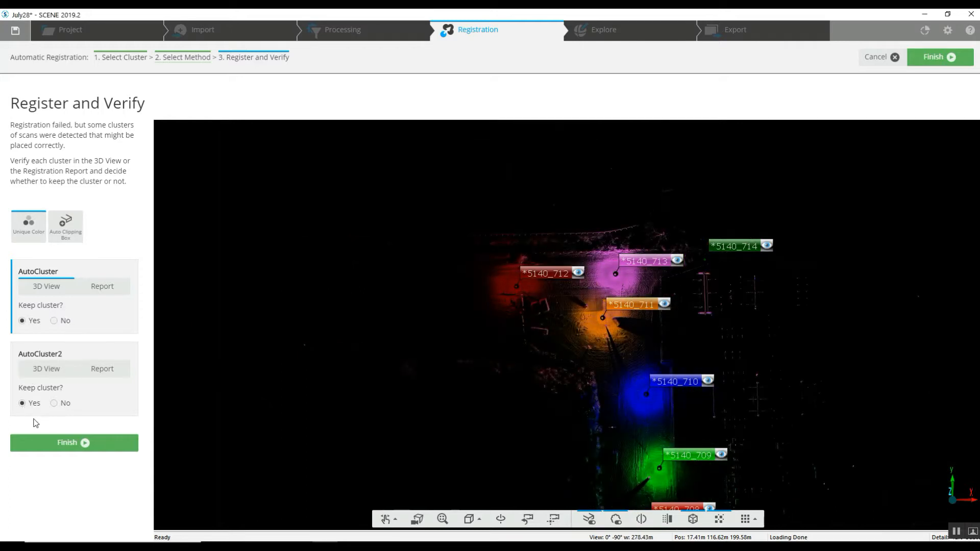
{"action": "left_click", "coordinate": [70, 442]}
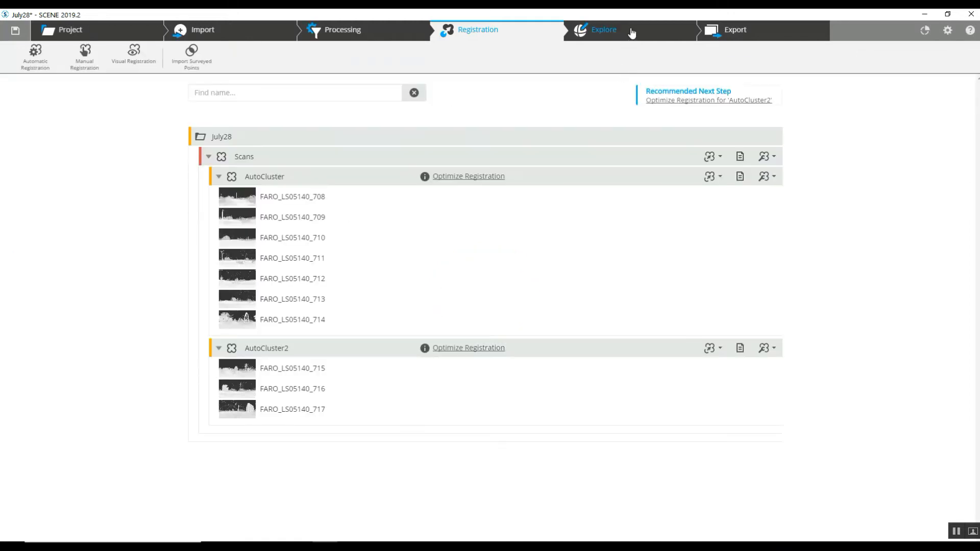
- Open the Explore workspace and expand AutoCluster and AutoCluster2 in the structure tree
{"action": "left_click", "coordinate": [632, 33]}
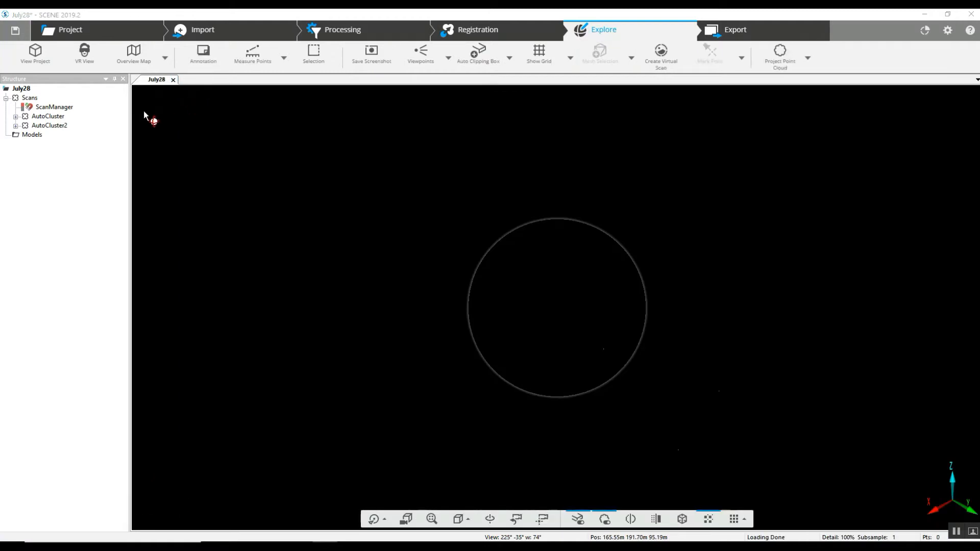
{"action": "left_click", "coordinate": [16, 117]}
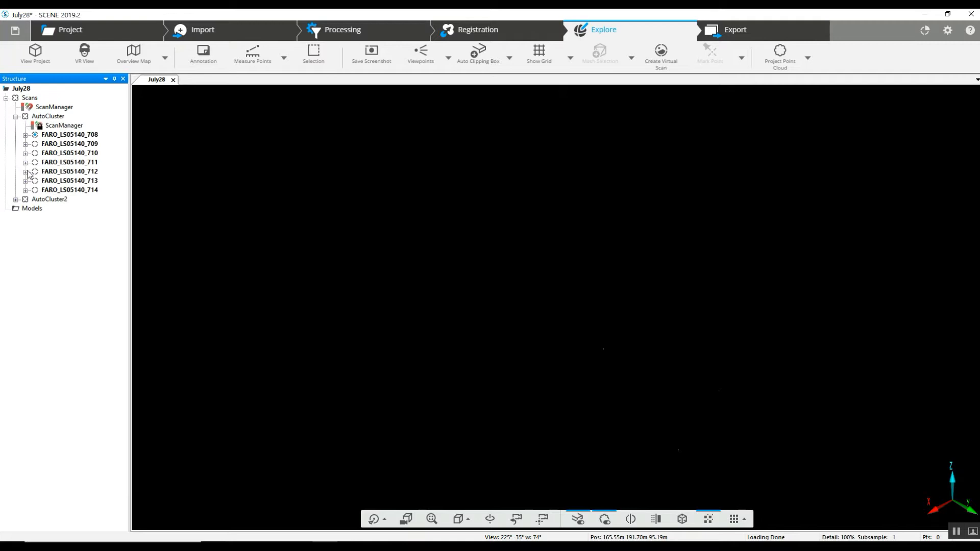
{"action": "left_click", "coordinate": [16, 199]}
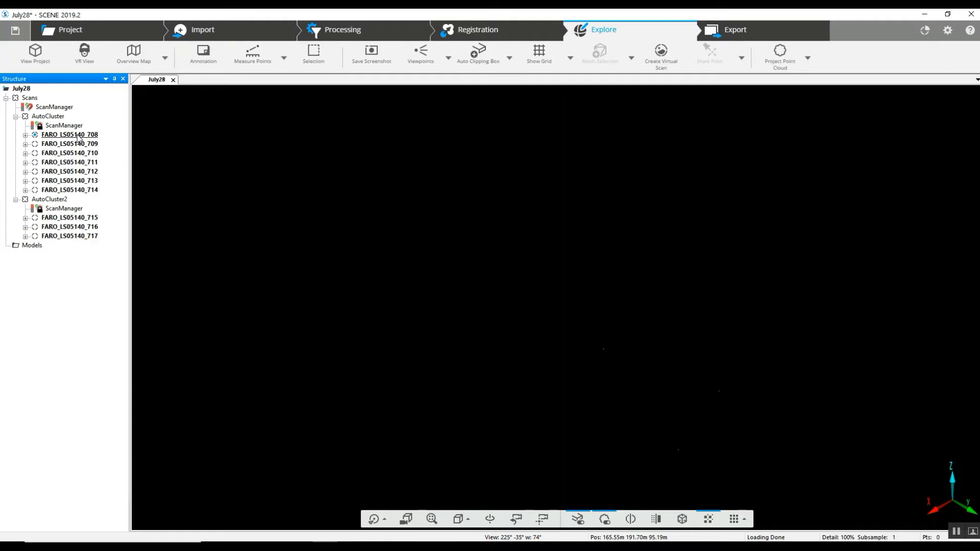
{"action": "left_click", "coordinate": [173, 87]}
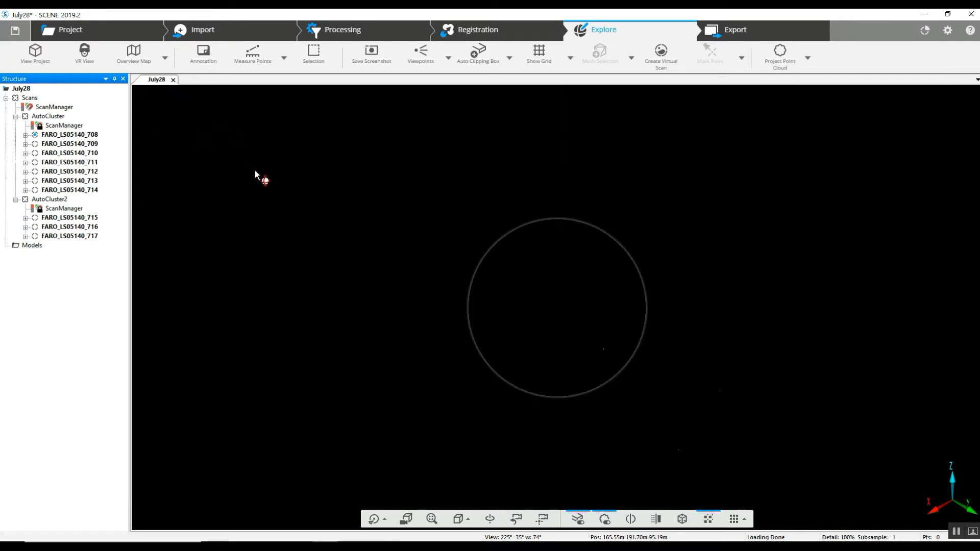
- Load all scans in the Scans folder into the 3D view
{"action": "right_click", "coordinate": [30, 98]}
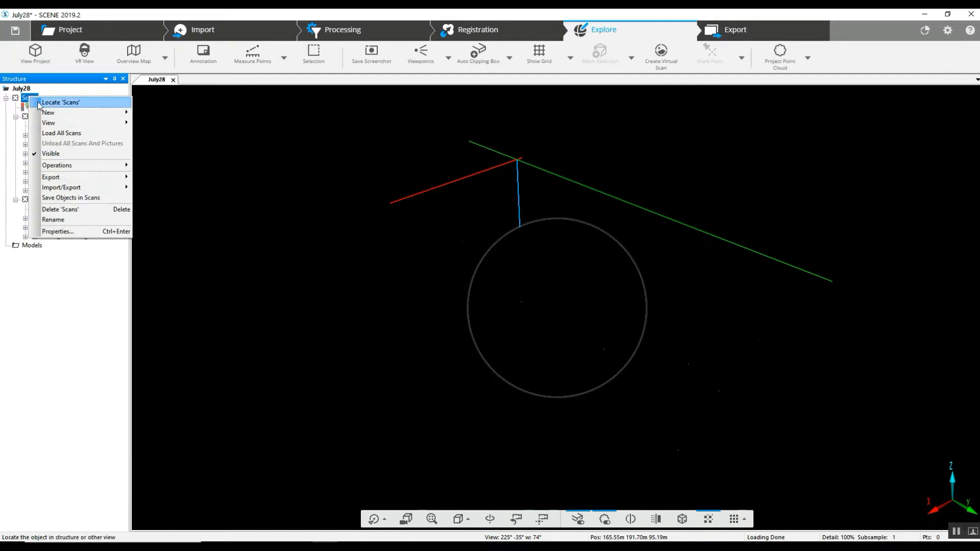
{"action": "left_click", "coordinate": [53, 136]}
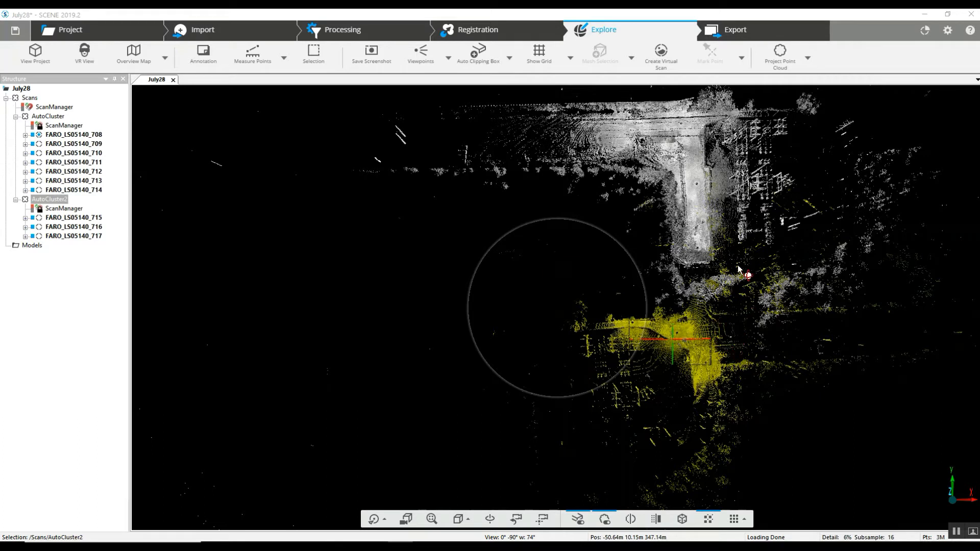
{"action": "right_click_drag", "start_coordinate": [701, 252], "coordinate": [577, 290]}
{"action": "scroll", "coordinate": [578, 292], "scroll_direction": "up", "scroll_amount": 3}
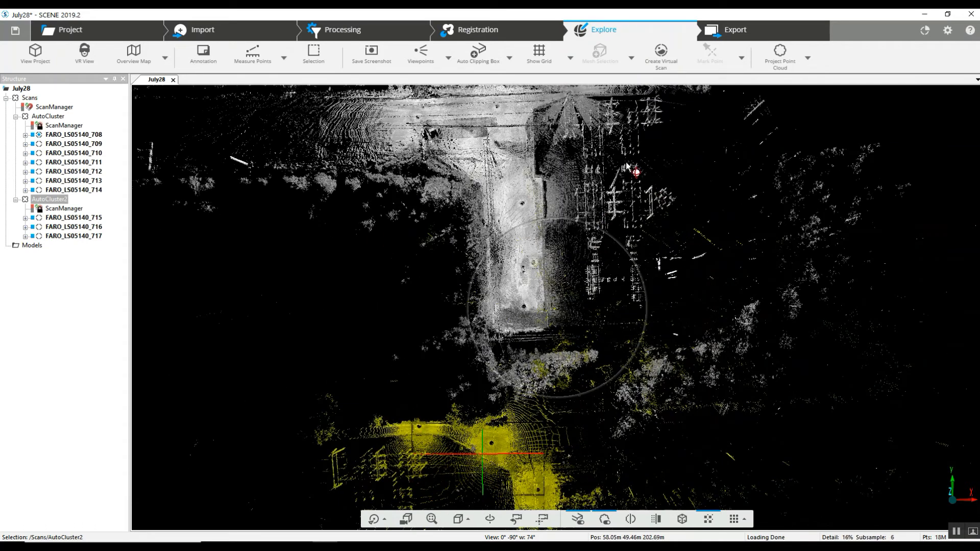
- Open scan FARO_LS05140_708 in its own scan view, look around it, and close that view
{"action": "double_click", "coordinate": [62, 136]}
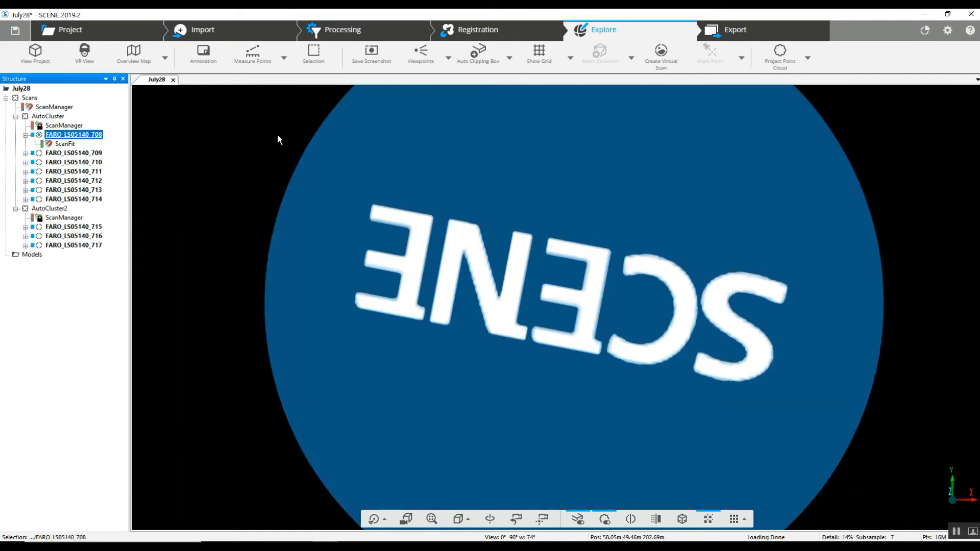
{"action": "left_click_drag", "start_coordinate": [254, 138], "coordinate": [280, 252]}
{"action": "left_click_drag", "start_coordinate": [582, 272], "coordinate": [660, 275]}
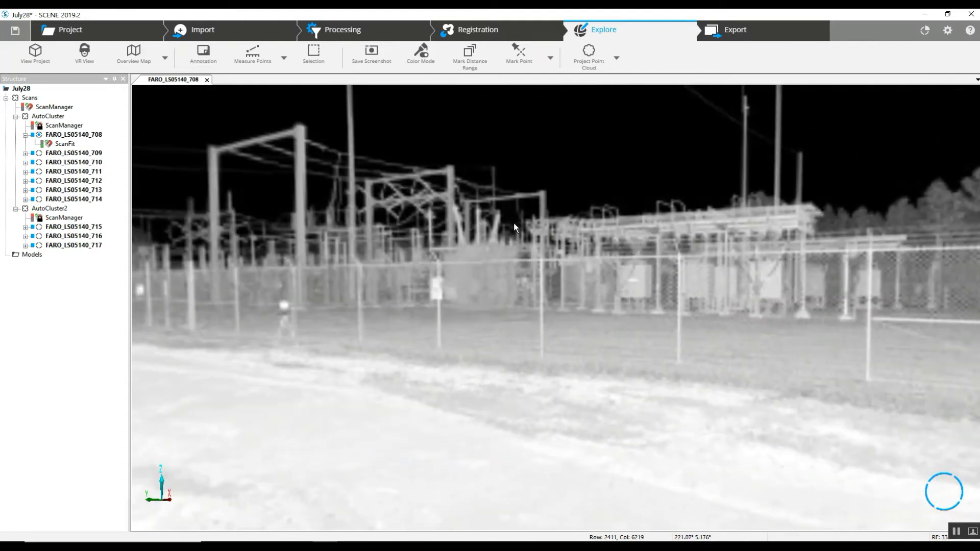
{"action": "left_click_drag", "start_coordinate": [526, 241], "coordinate": [300, 250]}
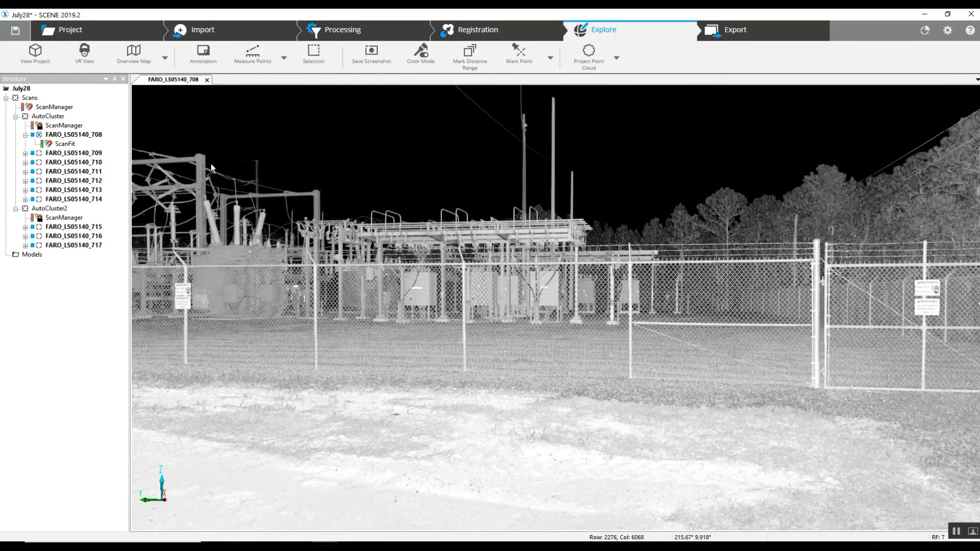
{"action": "left_click", "coordinate": [207, 79]}
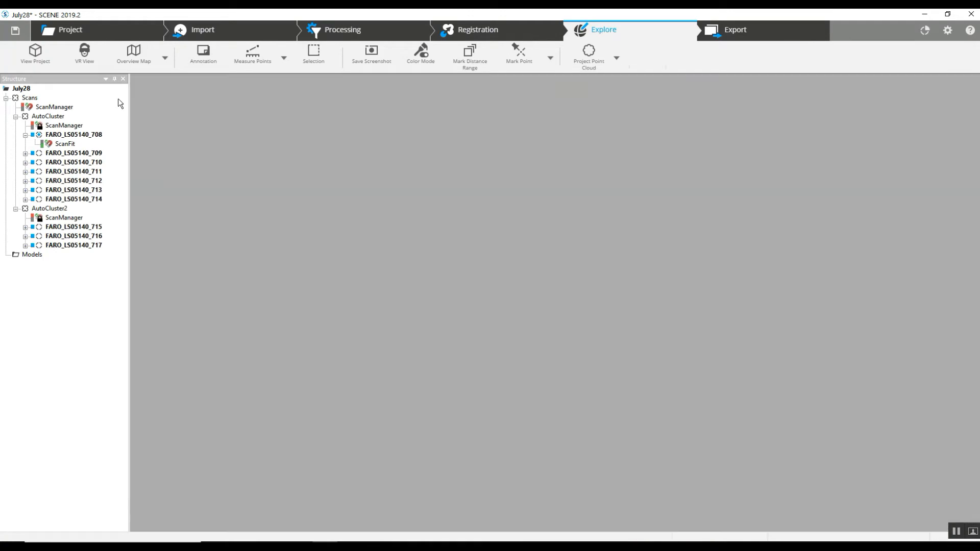
{"action": "right_click", "coordinate": [30, 99]}
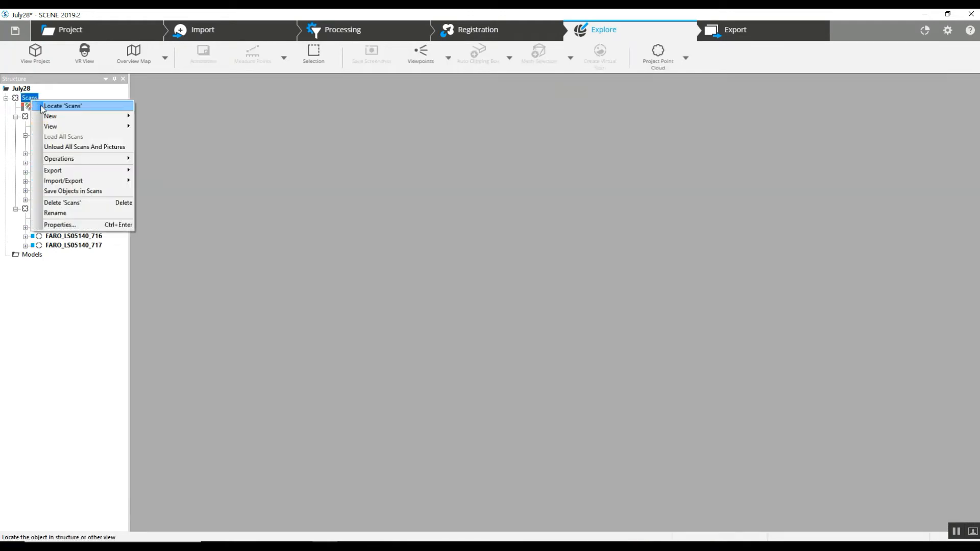
{"action": "mouse_move", "coordinate": [72, 126]}
{"action": "left_click", "coordinate": [260, 109]}
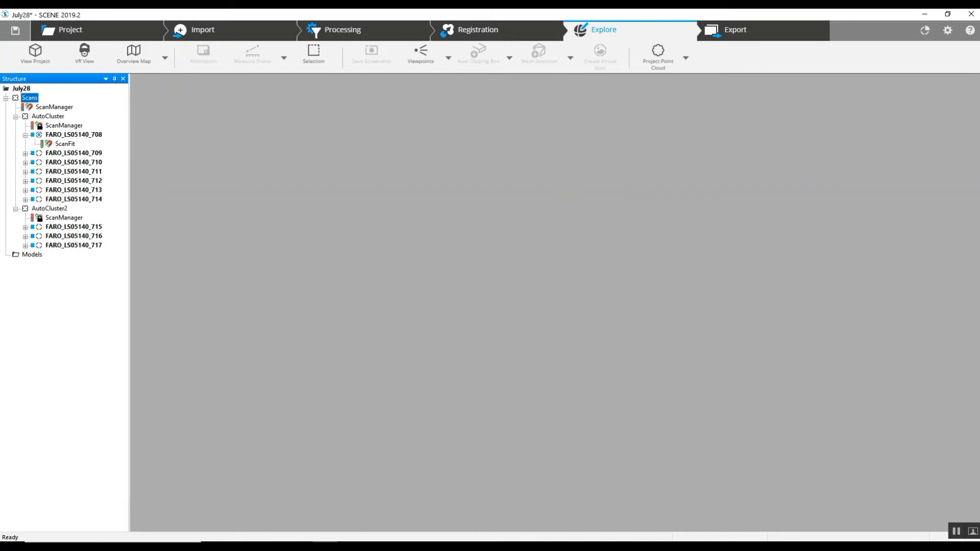
- Switch to the classic user interface and create an empty Correspondence Split View
{"action": "left_click", "coordinate": [947, 30]}
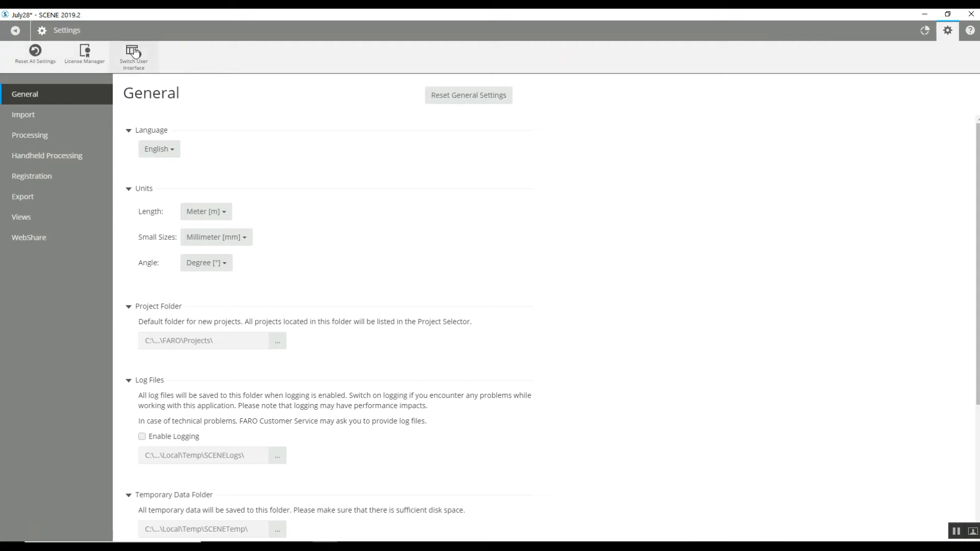
{"action": "left_click", "coordinate": [134, 55]}
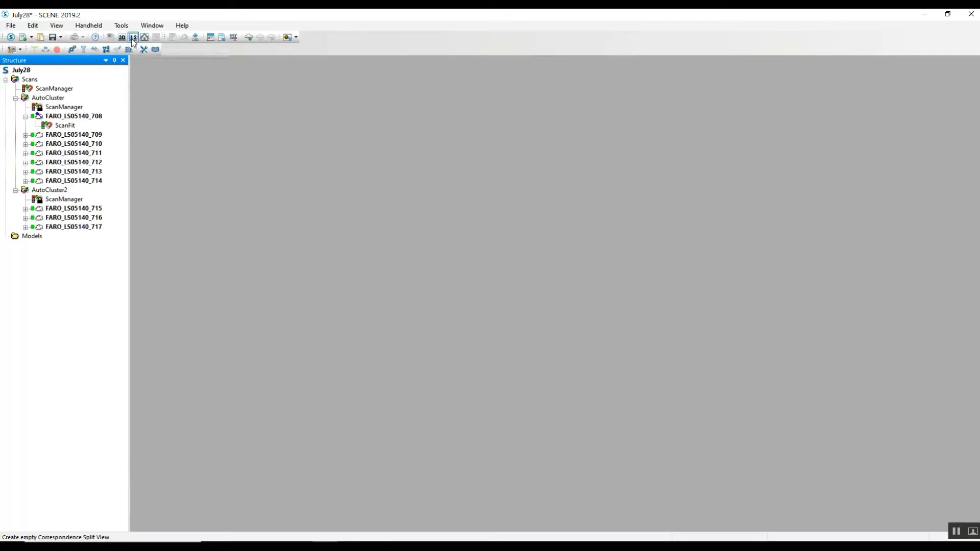
{"action": "left_click", "coordinate": [132, 38]}
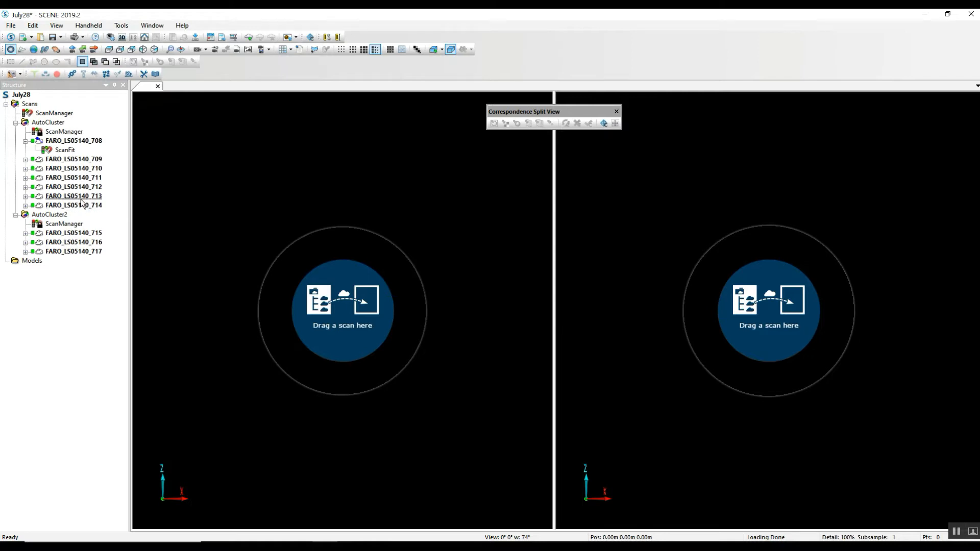
- Load FARO_LS05140_714 into the left pane and FARO_LS05140_715 into the right pane of the split view
{"action": "left_click_drag", "start_coordinate": [80, 205], "coordinate": [262, 220]}
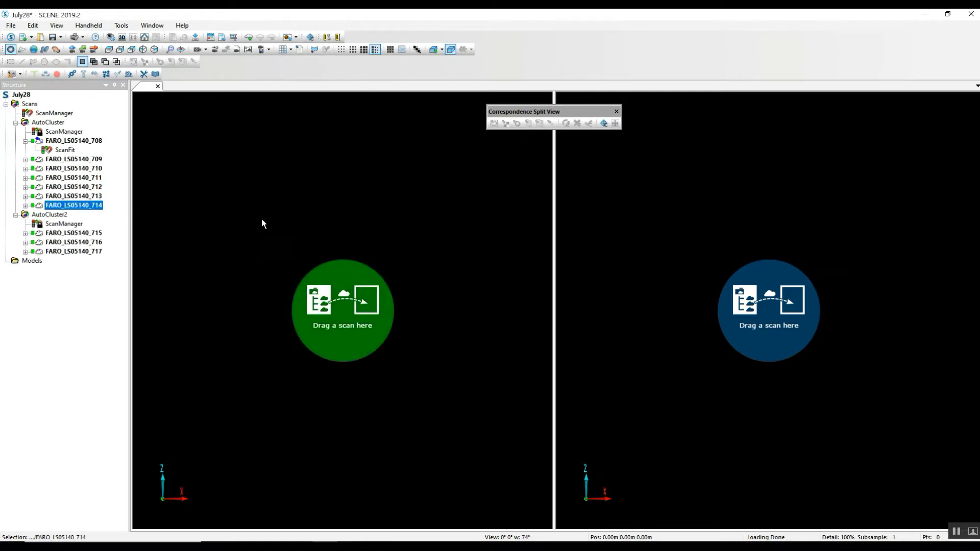
{"action": "left_click", "coordinate": [76, 234]}
{"action": "left_click_drag", "start_coordinate": [117, 235], "coordinate": [823, 257]}
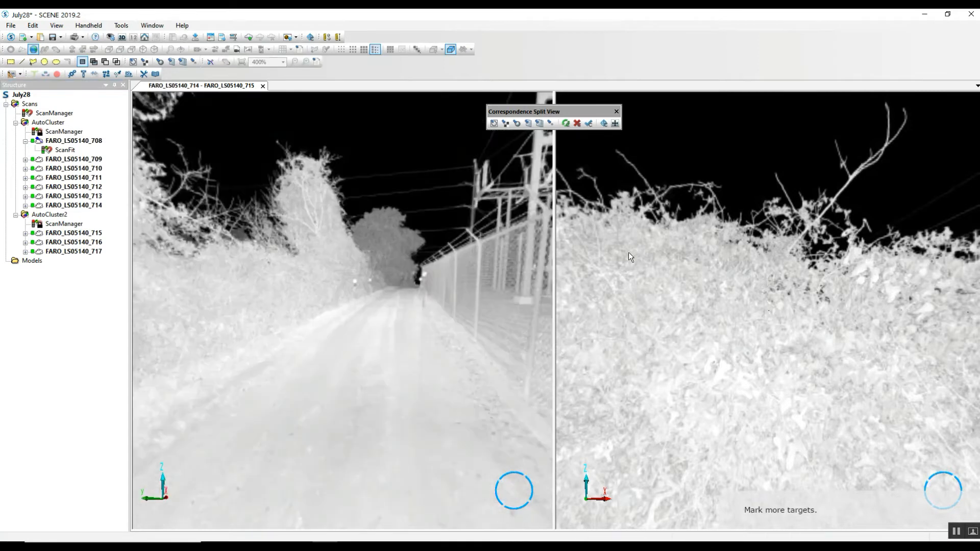
- Examine scans 714 and 715 side by side in the split view for matching features along the fenced road and substation
{"action": "left_click_drag", "start_coordinate": [682, 267], "coordinate": [955, 286]}
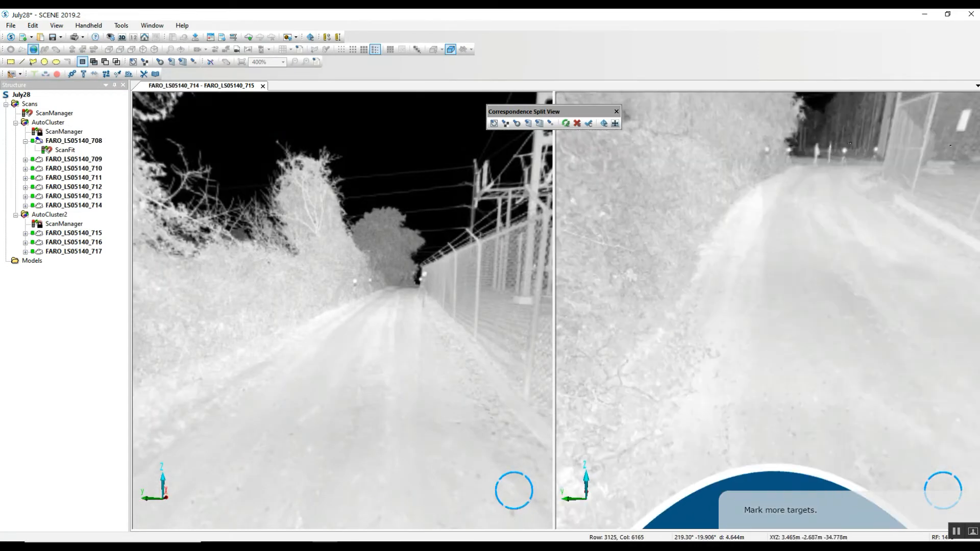
{"action": "left_click_drag", "start_coordinate": [807, 280], "coordinate": [799, 291]}
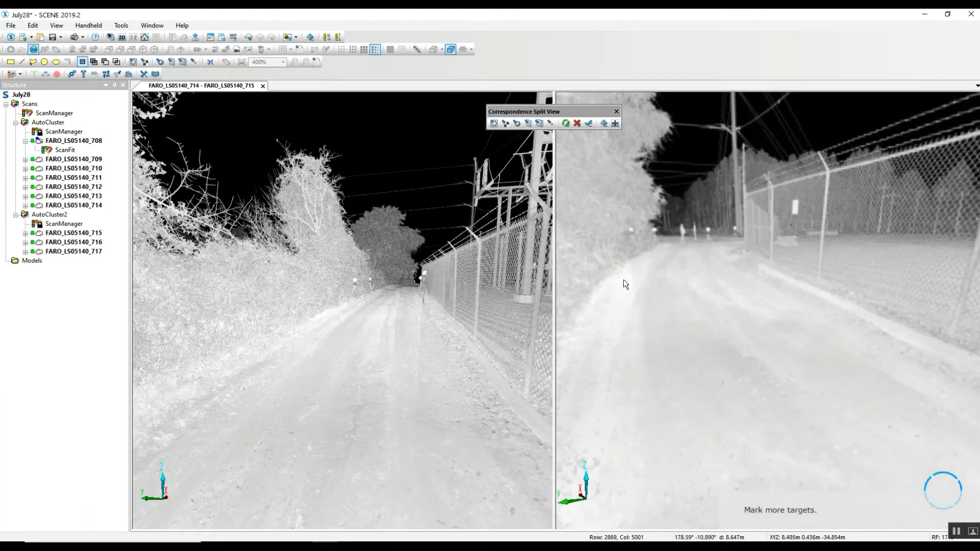
{"action": "mouse_move", "coordinate": [665, 221]}
{"action": "left_mouse_down"}
{"action": "mouse_move", "coordinate": [659, 231]}
{"action": "mouse_move", "coordinate": [661, 215]}
{"action": "left_mouse_up"}
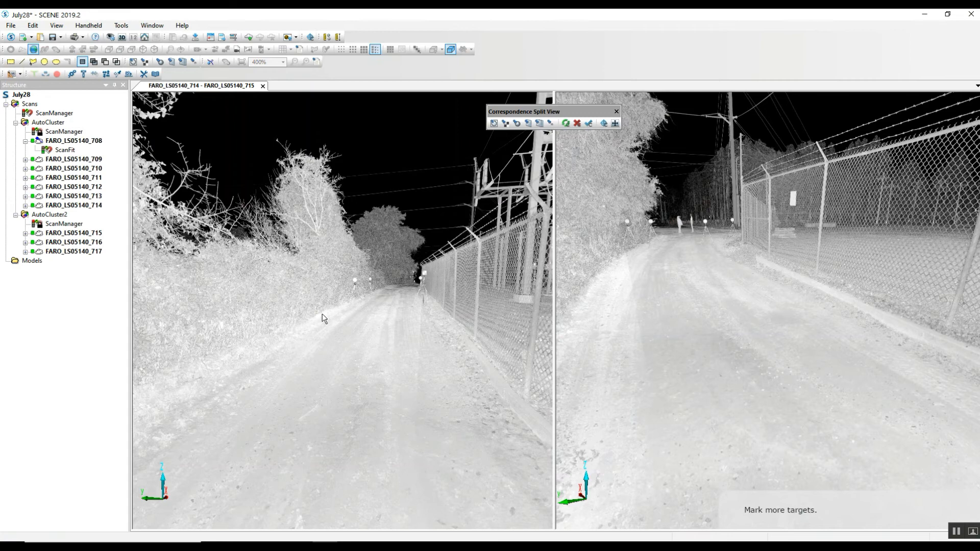
{"action": "left_click_drag", "start_coordinate": [368, 294], "coordinate": [485, 294]}
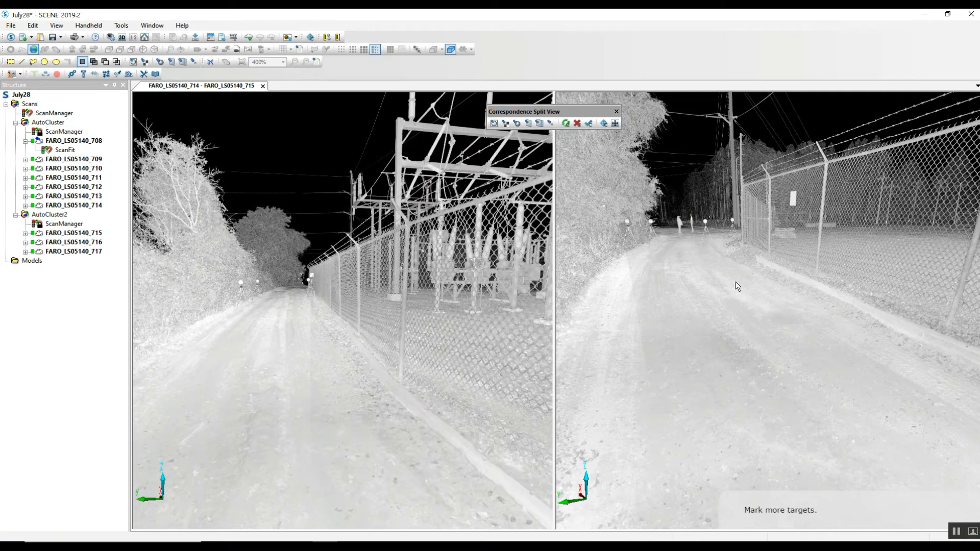
{"action": "left_click_drag", "start_coordinate": [762, 283], "coordinate": [588, 313]}
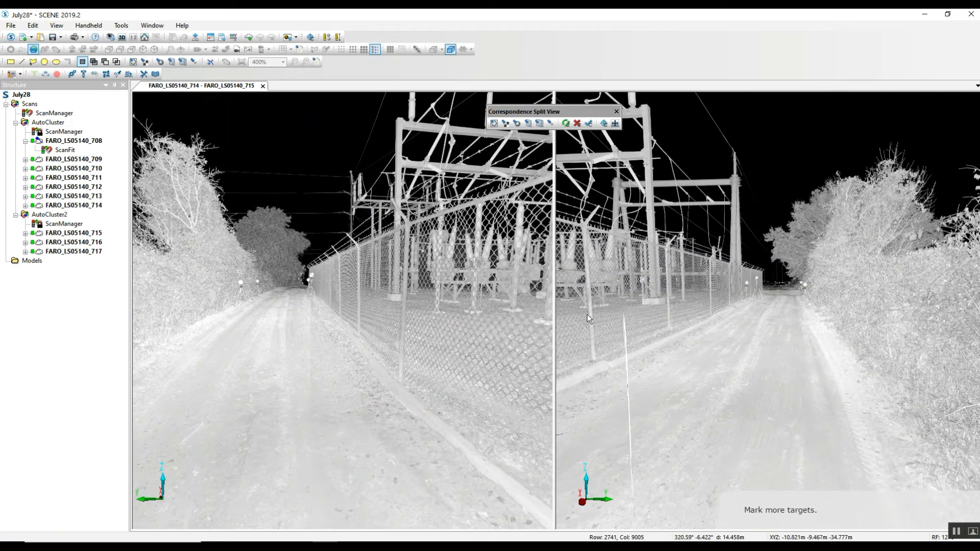
{"action": "left_click_drag", "start_coordinate": [654, 300], "coordinate": [669, 314]}
{"action": "scroll", "coordinate": [669, 316], "scroll_direction": "up", "scroll_amount": 6}
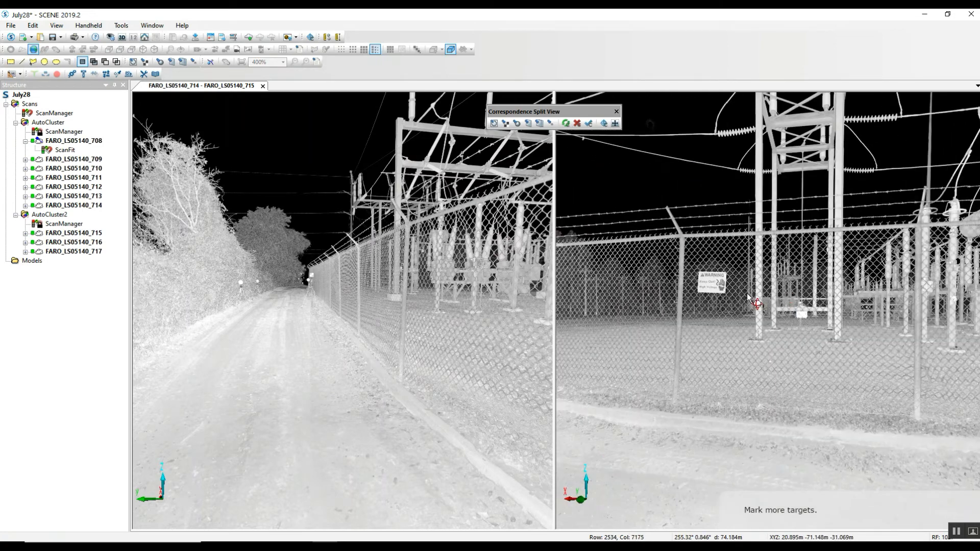
{"action": "left_click_drag", "start_coordinate": [770, 223], "coordinate": [740, 264]}
{"action": "left_click_drag", "start_coordinate": [839, 277], "coordinate": [731, 303]}
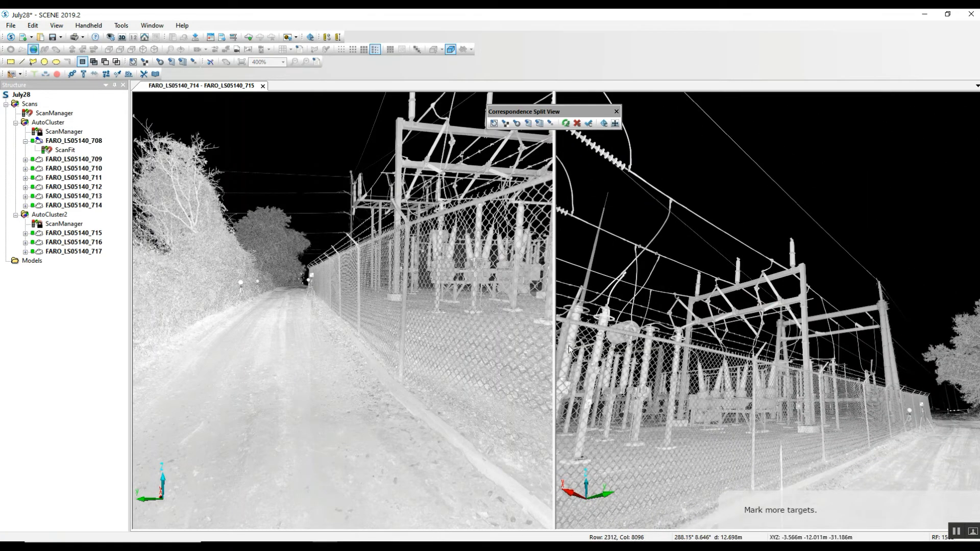
{"action": "left_click_drag", "start_coordinate": [467, 286], "coordinate": [500, 324]}
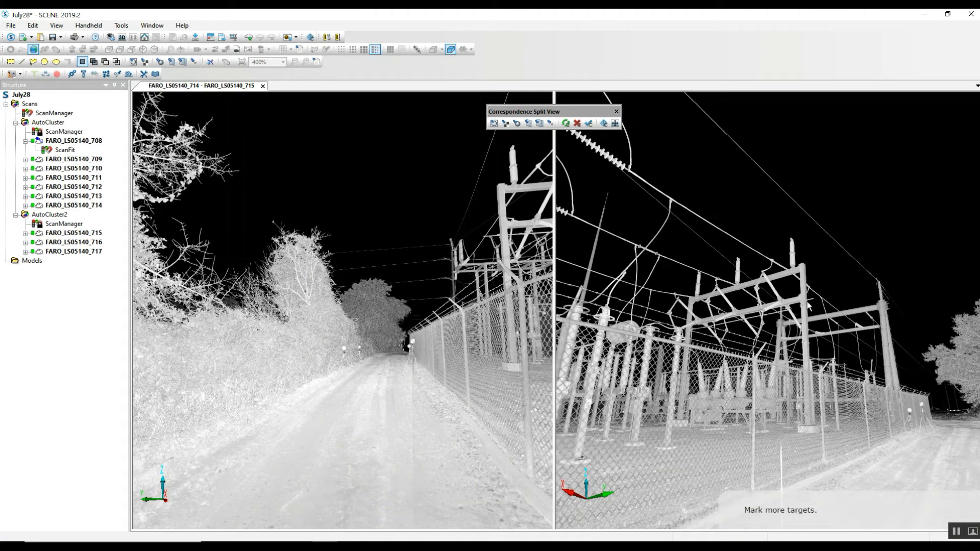
{"action": "left_click_drag", "start_coordinate": [824, 320], "coordinate": [819, 310]}
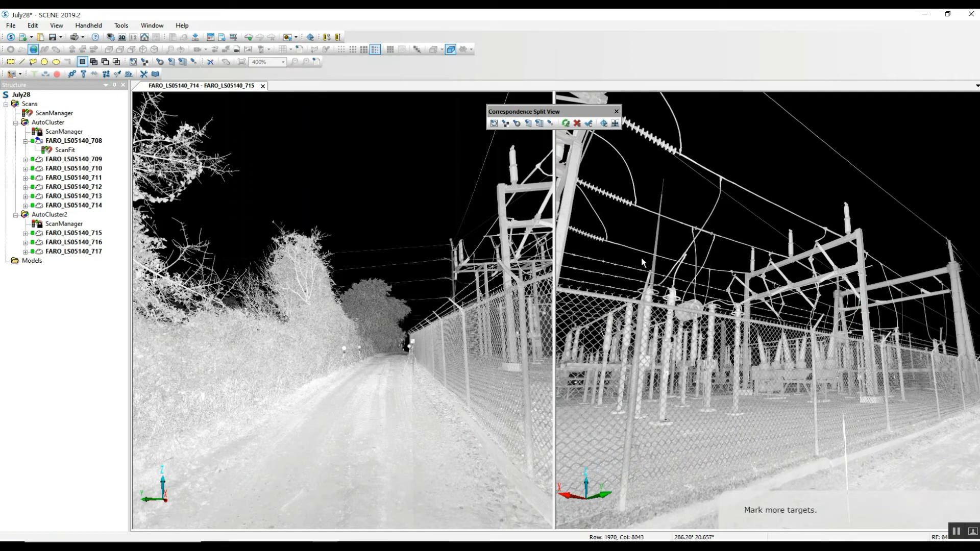
{"action": "left_click_drag", "start_coordinate": [415, 251], "coordinate": [362, 245]}
{"action": "left_click", "coordinate": [449, 238]}
{"action": "left_click_drag", "start_coordinate": [440, 231], "coordinate": [415, 238]}
{"action": "mouse_move", "coordinate": [602, 255]}
{"action": "left_mouse_down"}
{"action": "mouse_move", "coordinate": [768, 229]}
{"action": "mouse_move", "coordinate": [863, 233]}
{"action": "left_mouse_up"}
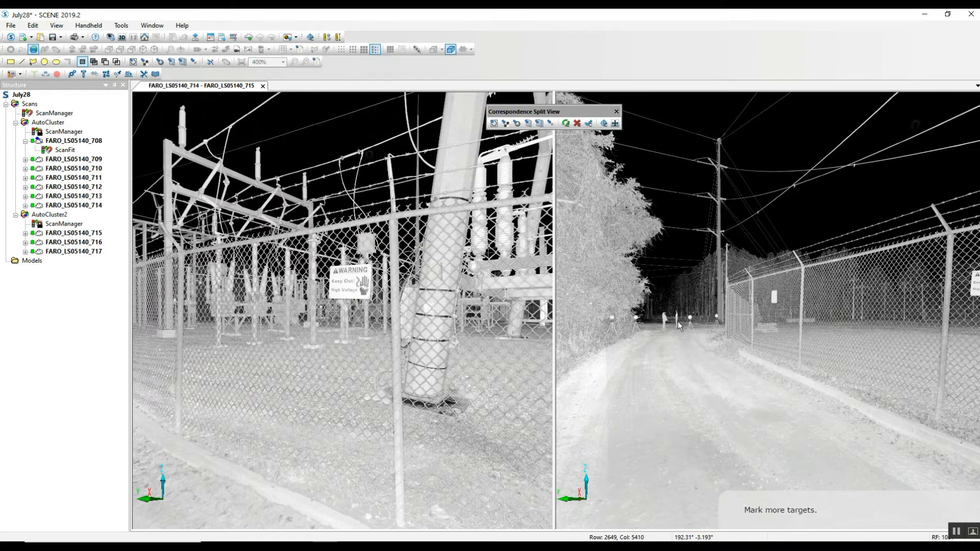
{"action": "left_click_drag", "start_coordinate": [354, 325], "coordinate": [295, 334]}
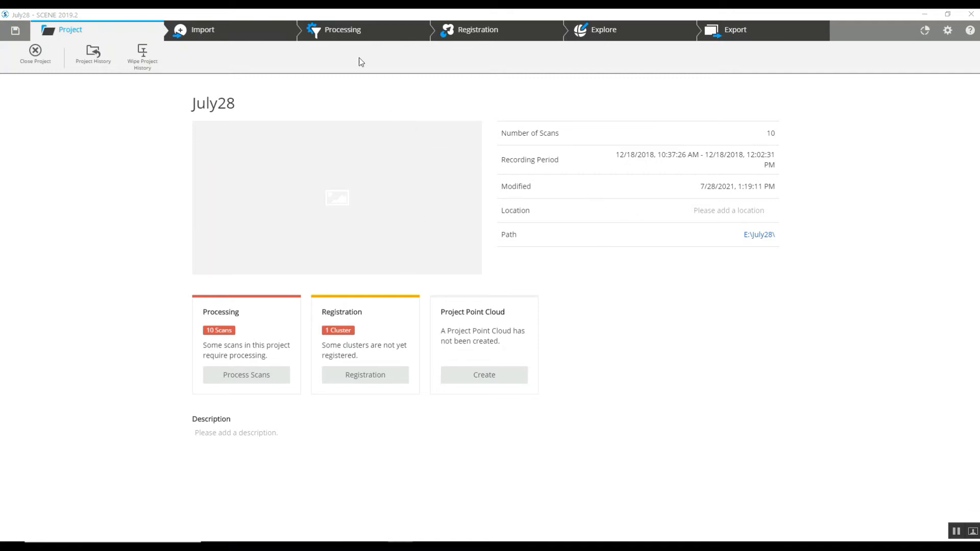
- Switch to Processing and launch Process Scans on the Scans folder
{"action": "left_click", "coordinate": [341, 35]}
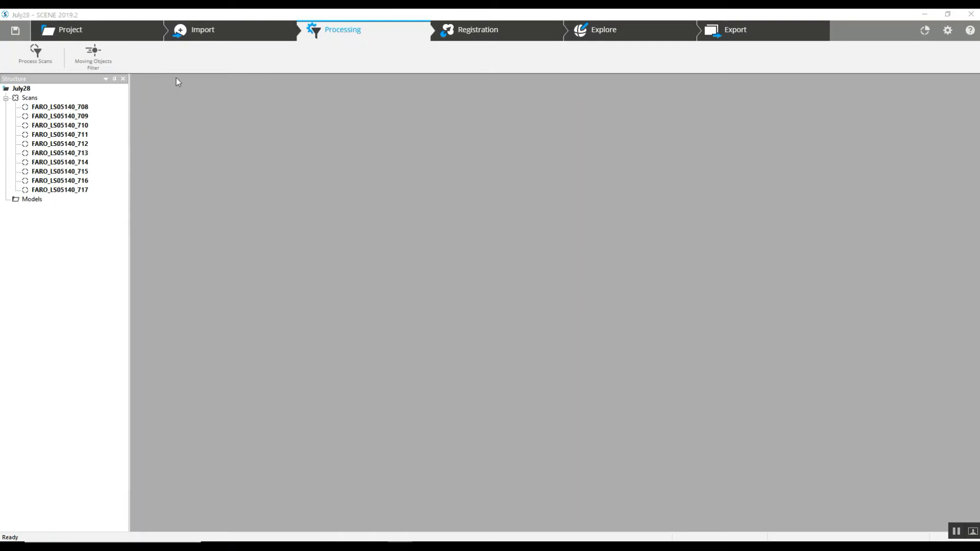
{"action": "right_click", "coordinate": [29, 98]}
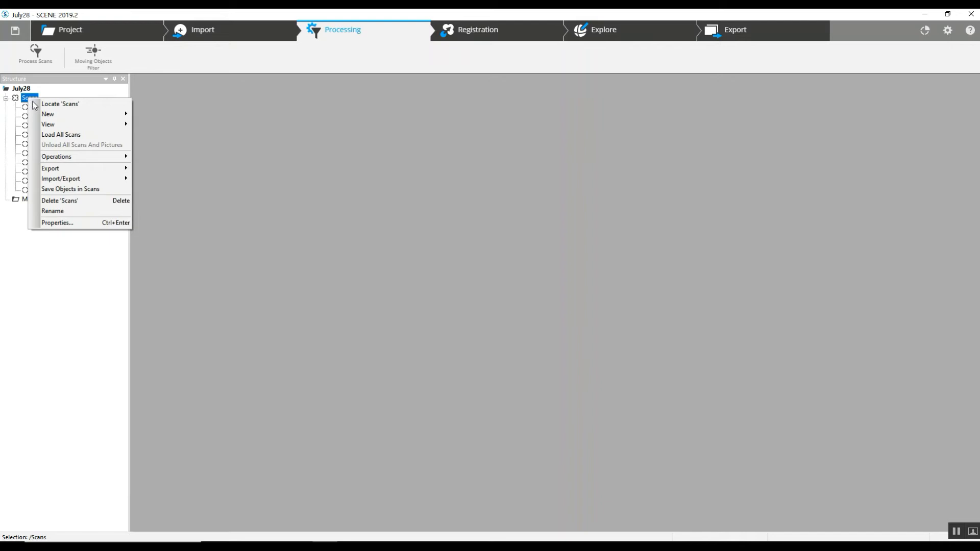
{"action": "mouse_move", "coordinate": [78, 156]}
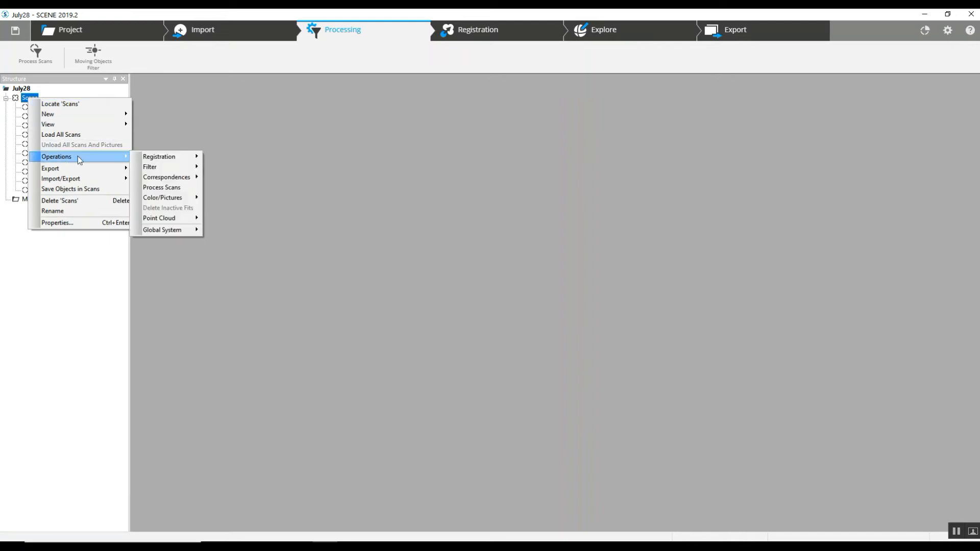
{"action": "left_click", "coordinate": [169, 190]}
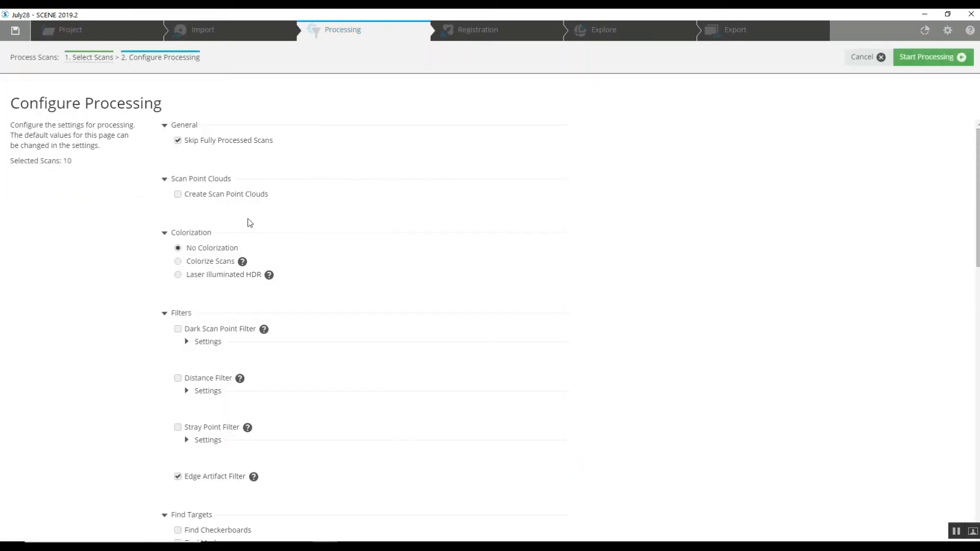
- Set the automatic registration method to Target Based, start processing all scans, and dismiss the results
{"action": "scroll", "coordinate": [686, 227], "scroll_direction": "down", "scroll_amount": 8}
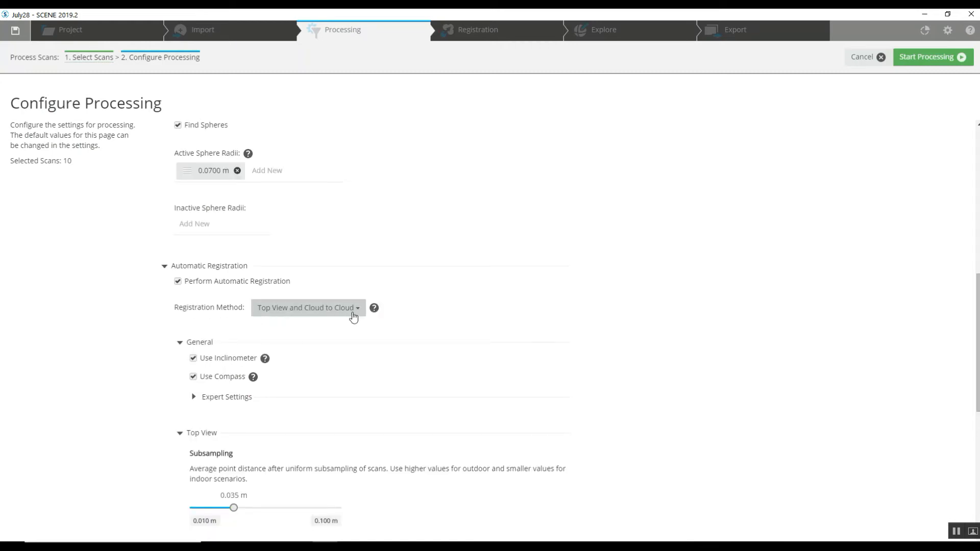
{"action": "left_click", "coordinate": [358, 314]}
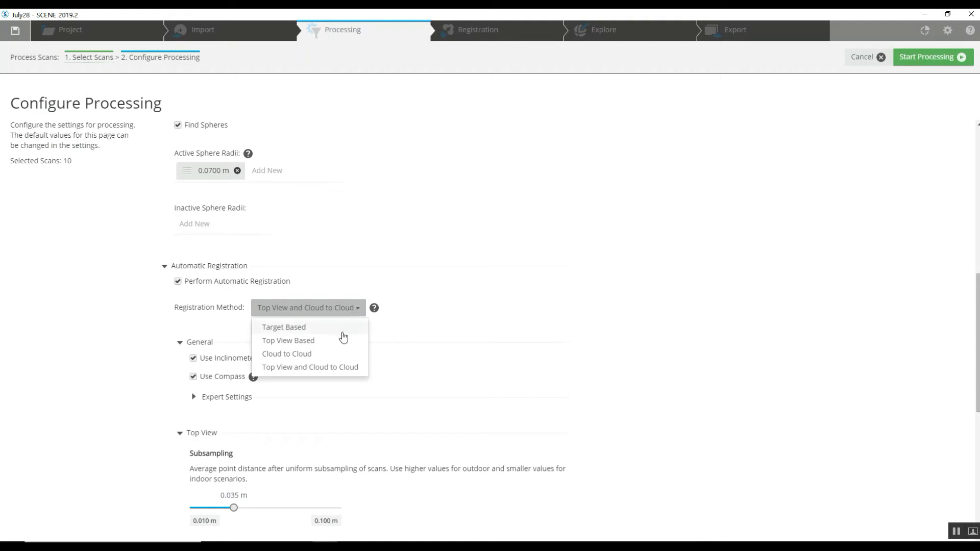
{"action": "left_click", "coordinate": [335, 328]}
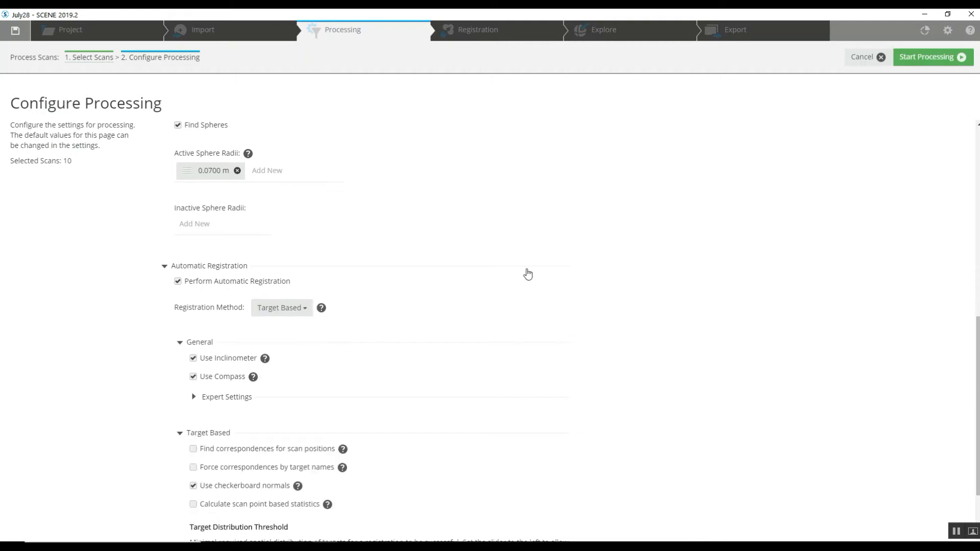
{"action": "scroll", "coordinate": [526, 274], "scroll_direction": "down", "scroll_amount": 2}
{"action": "scroll", "coordinate": [528, 274], "scroll_direction": "up", "scroll_amount": 5}
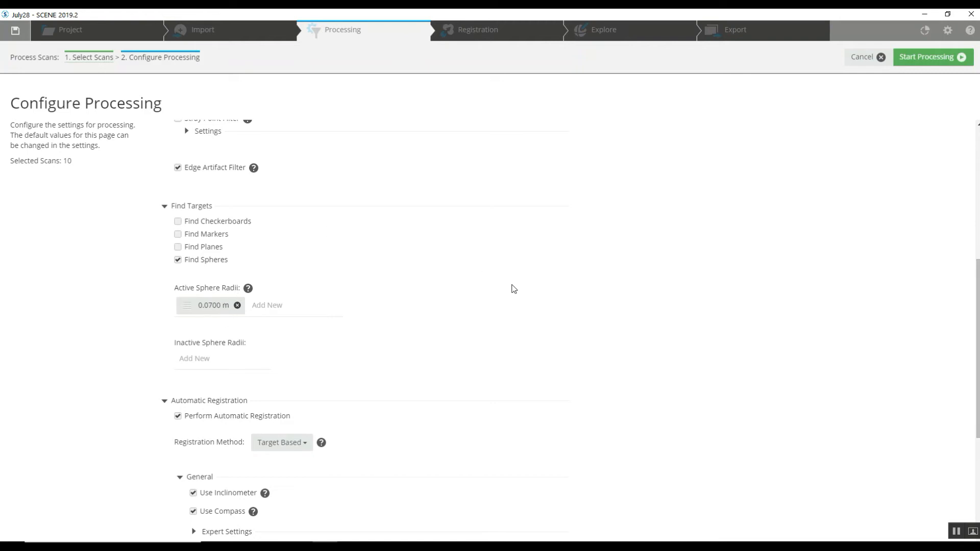
{"action": "scroll", "coordinate": [513, 289], "scroll_direction": "down", "scroll_amount": 4}
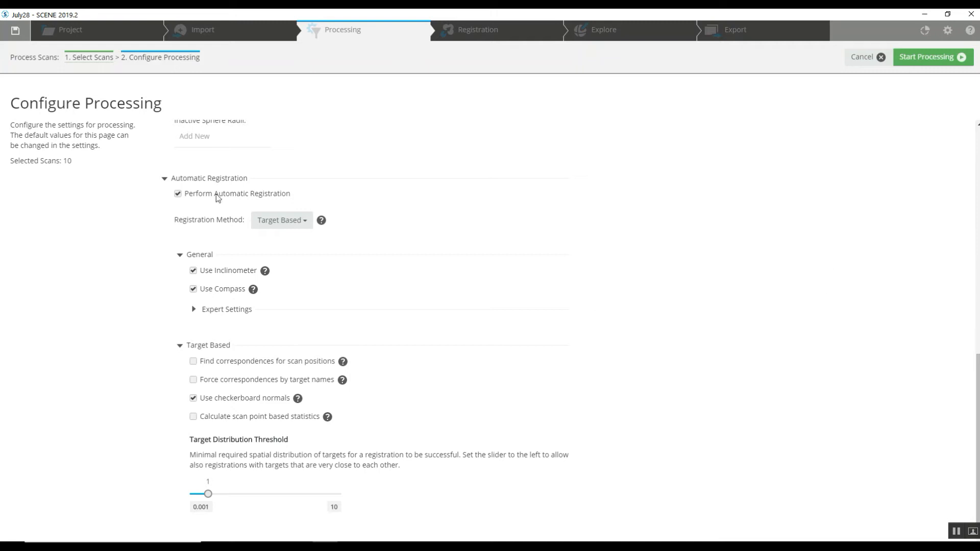
{"action": "scroll", "coordinate": [684, 254], "scroll_direction": "up", "scroll_amount": 4}
{"action": "scroll", "coordinate": [684, 254], "scroll_direction": "up", "scroll_amount": 4}
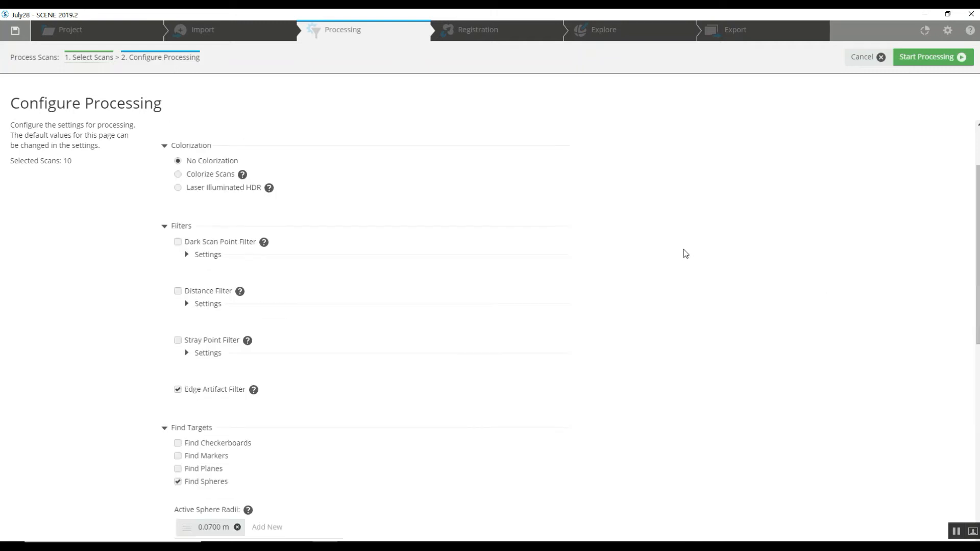
{"action": "left_click", "coordinate": [924, 59]}
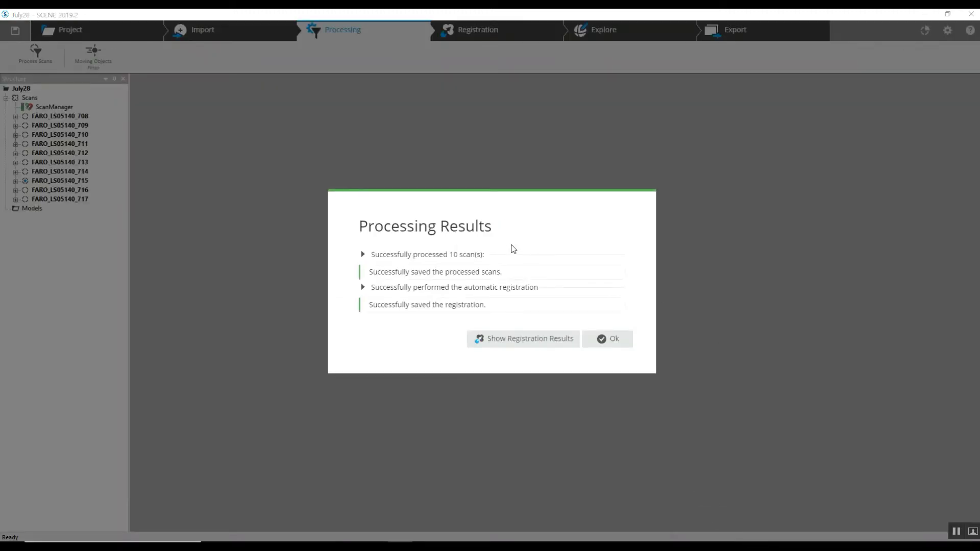
{"action": "left_click", "coordinate": [614, 340]}
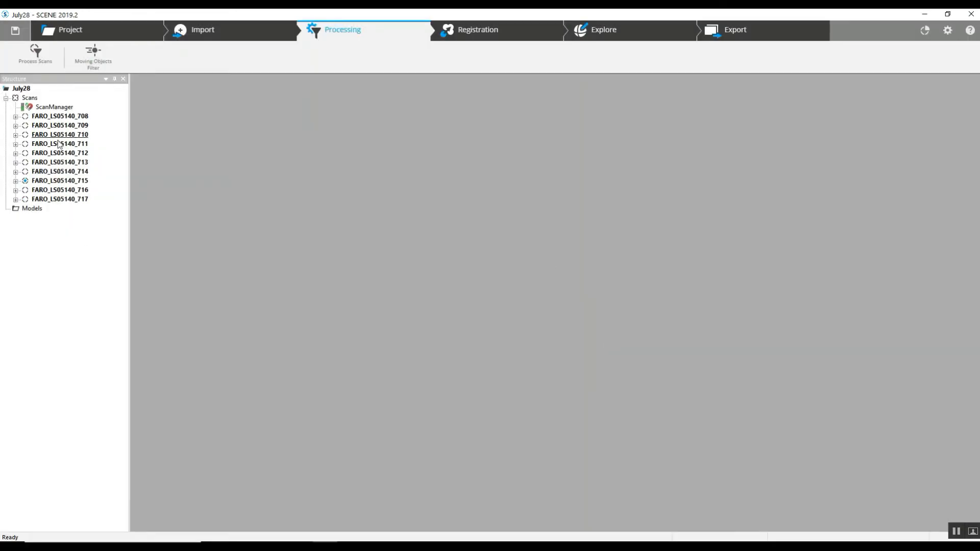
- Lock the ScanManager and open the Scans folder in a Correspondence View
{"action": "right_click", "coordinate": [56, 108]}
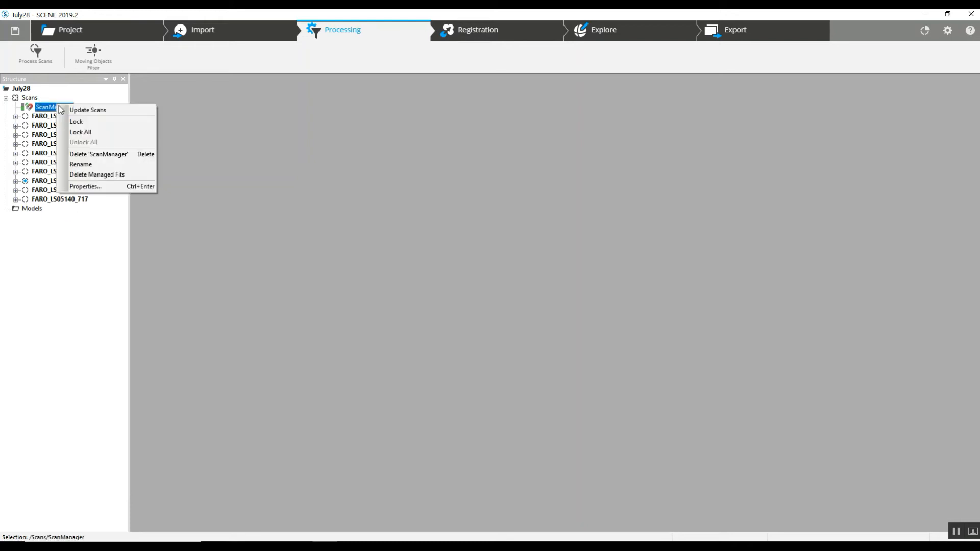
{"action": "left_click", "coordinate": [77, 121]}
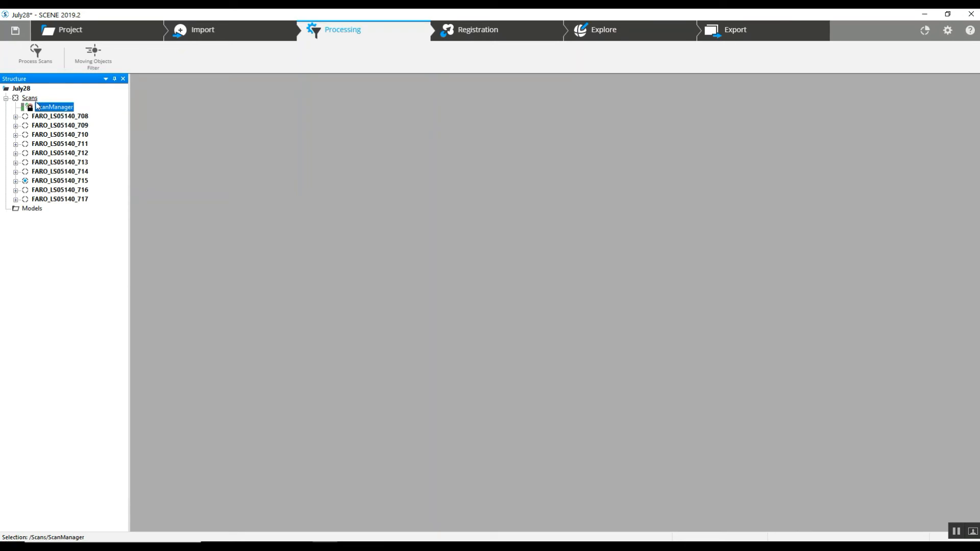
{"action": "left_click", "coordinate": [29, 99]}
{"action": "right_click", "coordinate": [30, 98]}
{"action": "mouse_move", "coordinate": [62, 122]}
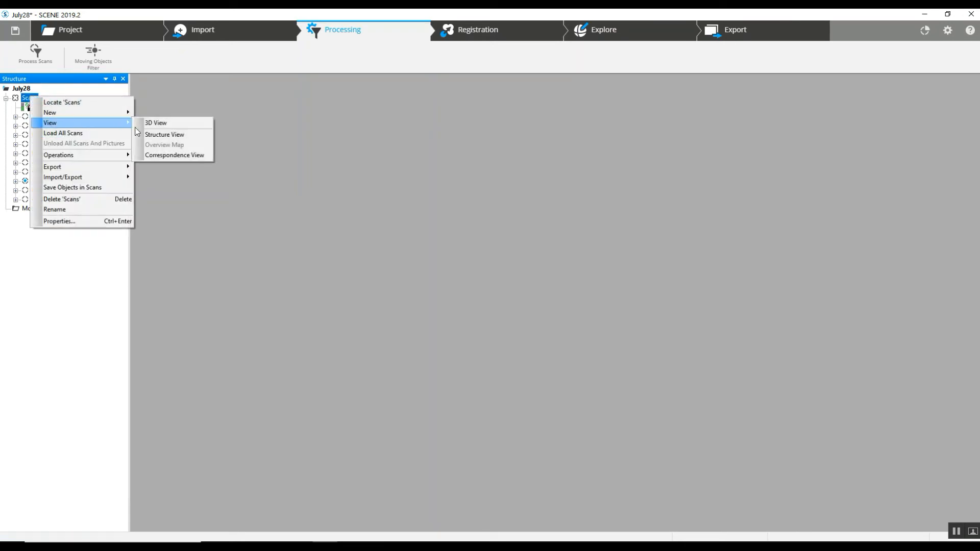
{"action": "left_click", "coordinate": [163, 155]}
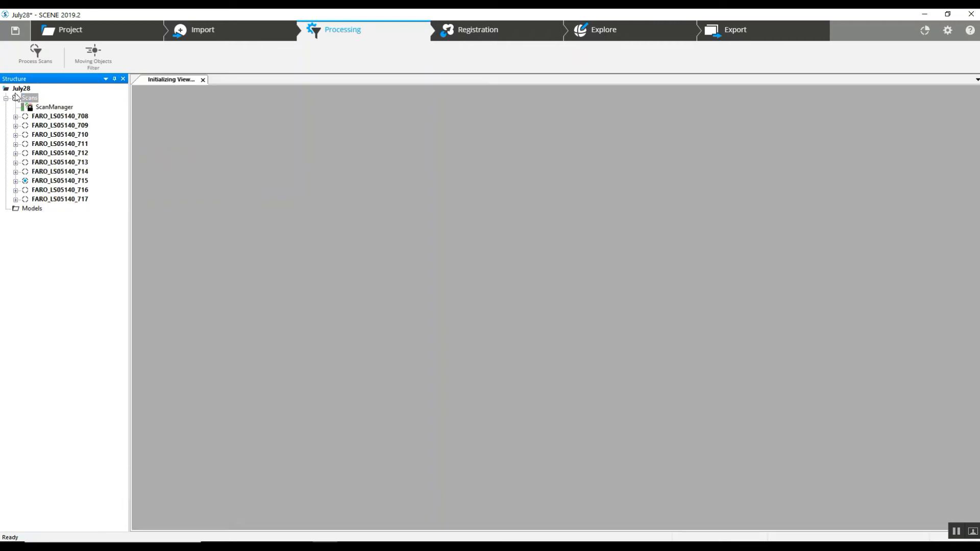
- Load all scans of the Scans folder into the correspondence view
{"action": "right_click", "coordinate": [33, 99]}
{"action": "left_click", "coordinate": [58, 128]}
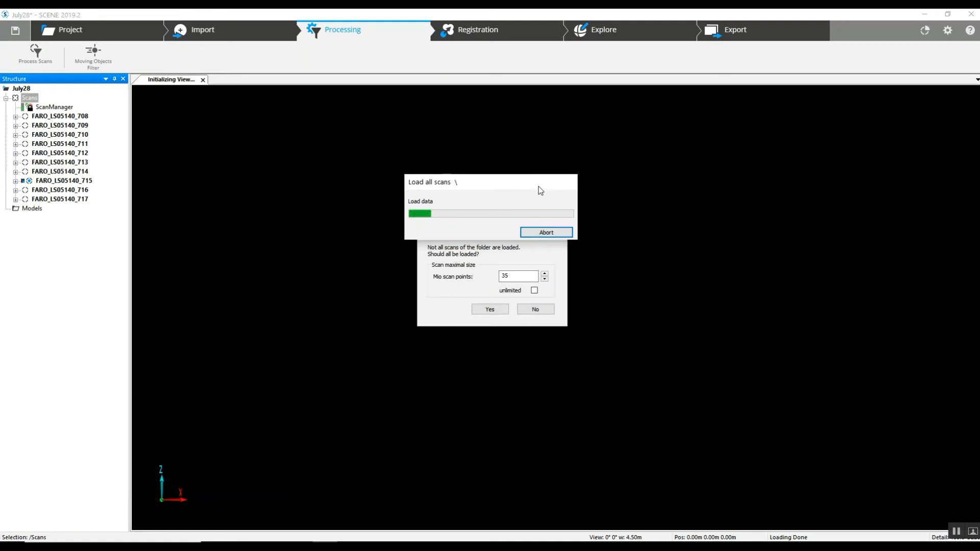
{"action": "left_click", "coordinate": [501, 308]}
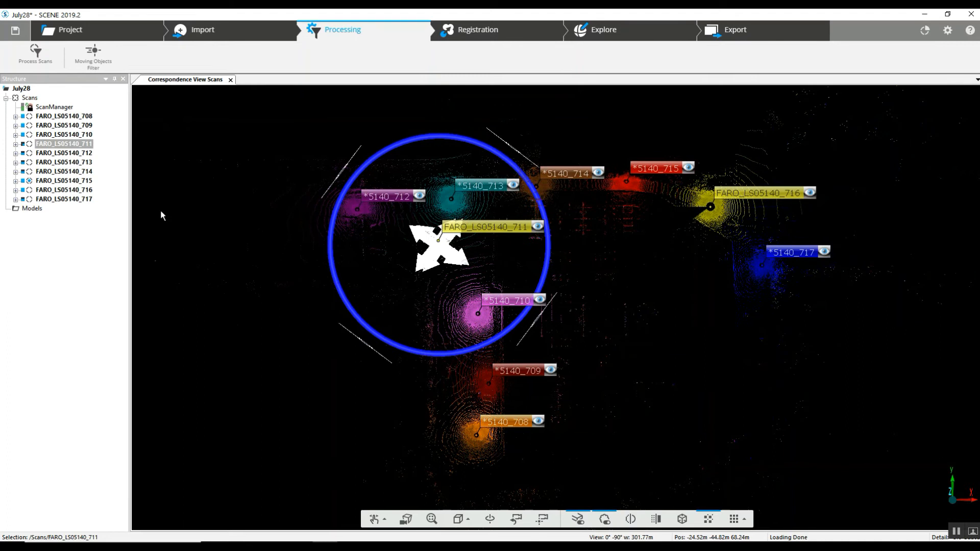
- Review the ScanManager's scan results and target tensions, then zoom into the registered scans in the correspondence view
{"action": "double_click", "coordinate": [51, 108]}
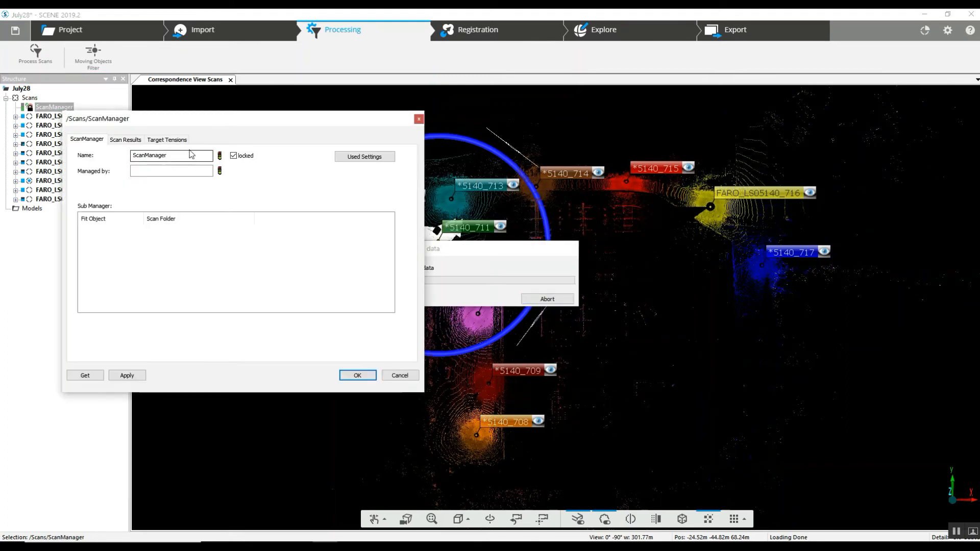
{"action": "left_click", "coordinate": [130, 142]}
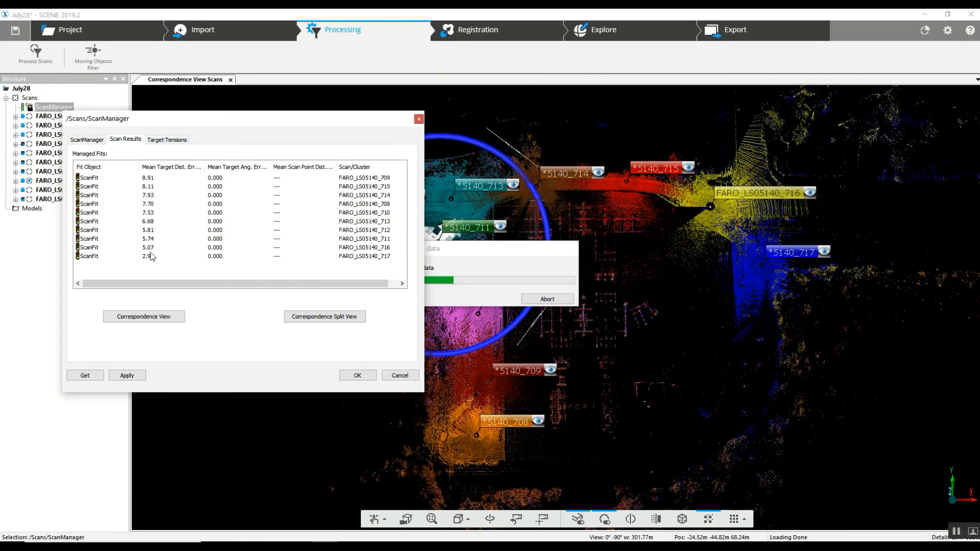
{"action": "left_click", "coordinate": [163, 141]}
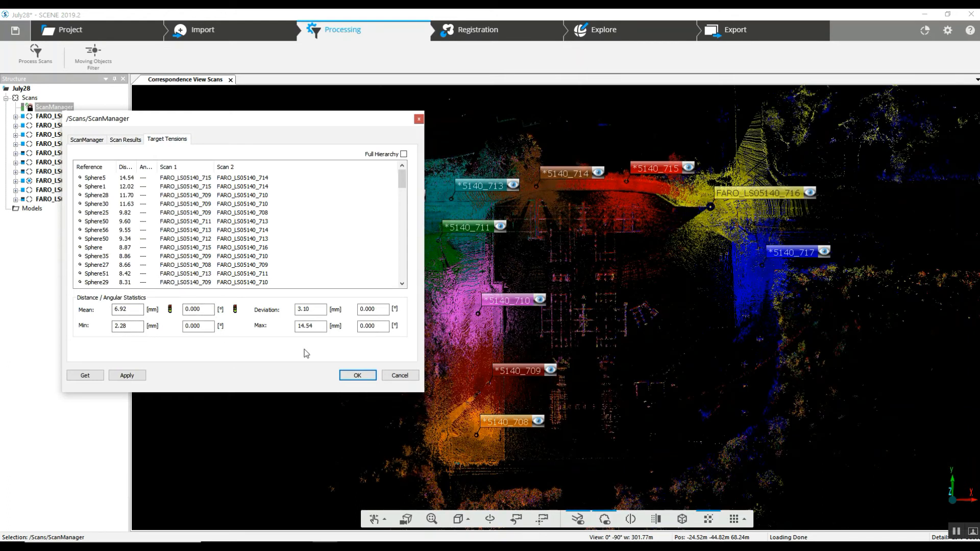
{"action": "left_click", "coordinate": [356, 377]}
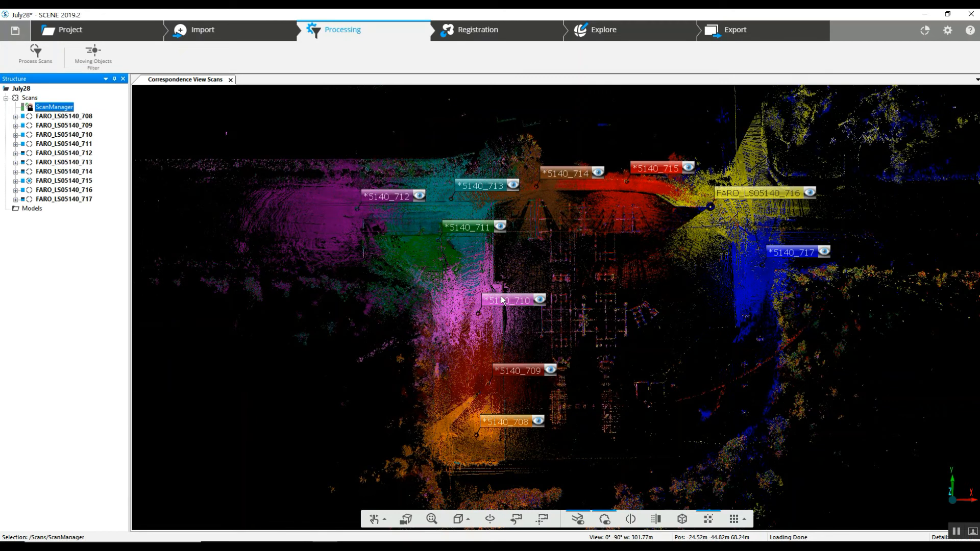
{"action": "scroll", "coordinate": [502, 301], "scroll_direction": "up", "scroll_amount": 2}
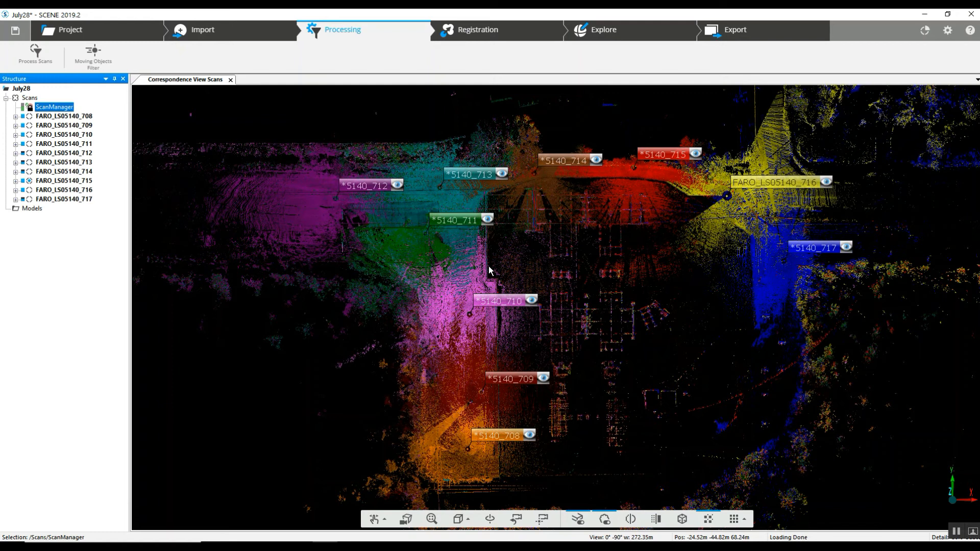
{"action": "scroll", "coordinate": [523, 312], "scroll_direction": "up", "scroll_amount": 5}
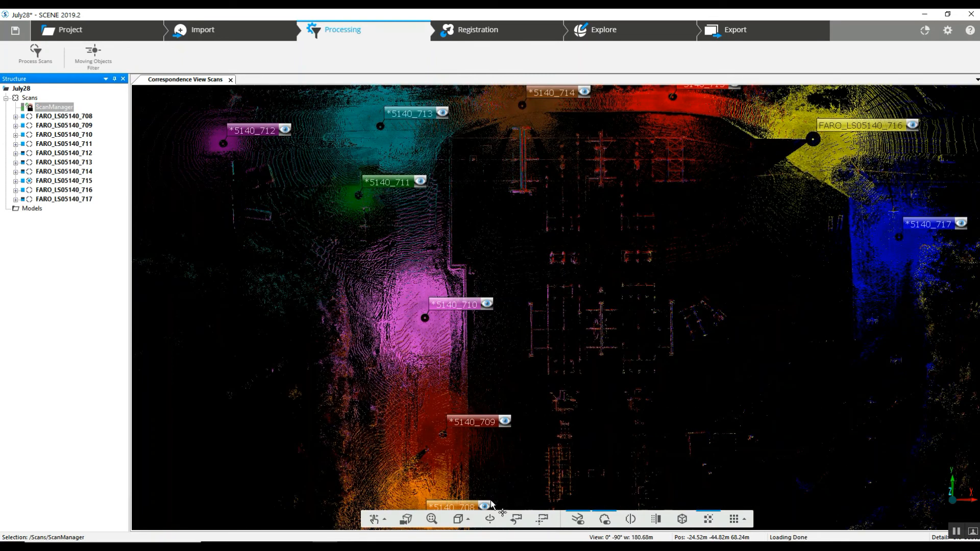
- Switch the correspondence view to orbit navigation and orbit and zoom around the registered point cloud to inspect scan alignment
{"action": "left_click", "coordinate": [490, 520]}
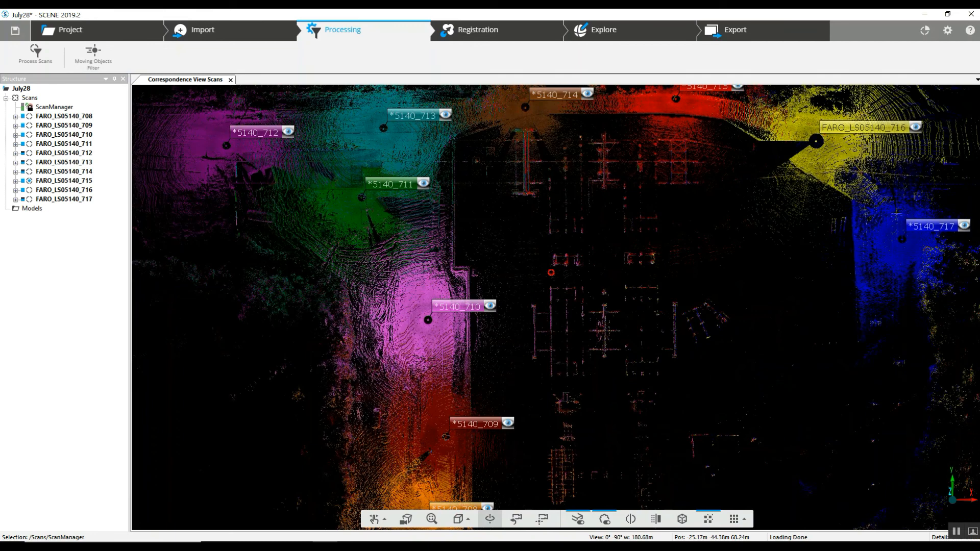
{"action": "left_click", "coordinate": [559, 264]}
{"action": "left_click_drag", "start_coordinate": [505, 360], "coordinate": [586, 269]}
{"action": "scroll", "coordinate": [532, 292], "scroll_direction": "up", "scroll_amount": 5}
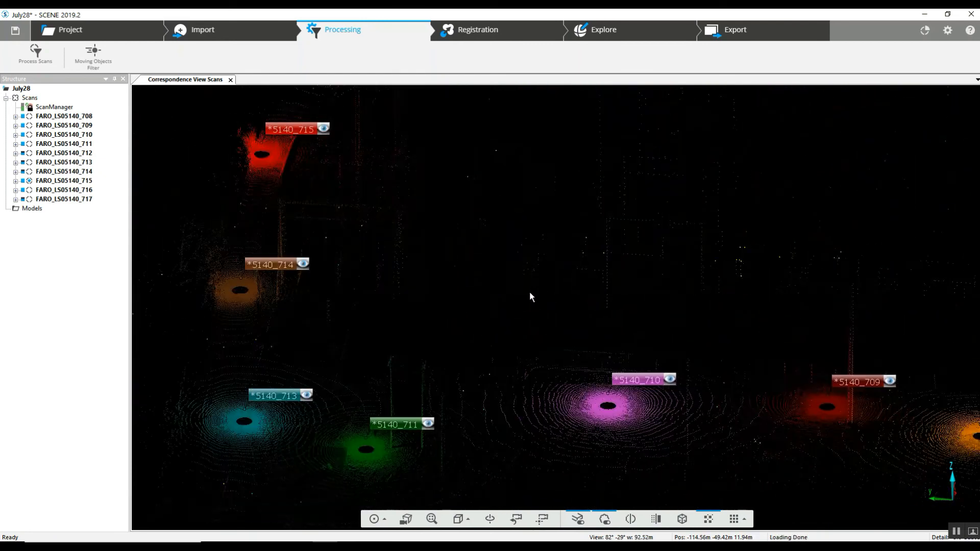
{"action": "mouse_move", "coordinate": [527, 300]}
{"action": "left_mouse_down"}
{"action": "mouse_move", "coordinate": [481, 332]}
{"action": "mouse_move", "coordinate": [577, 314]}
{"action": "left_mouse_up"}
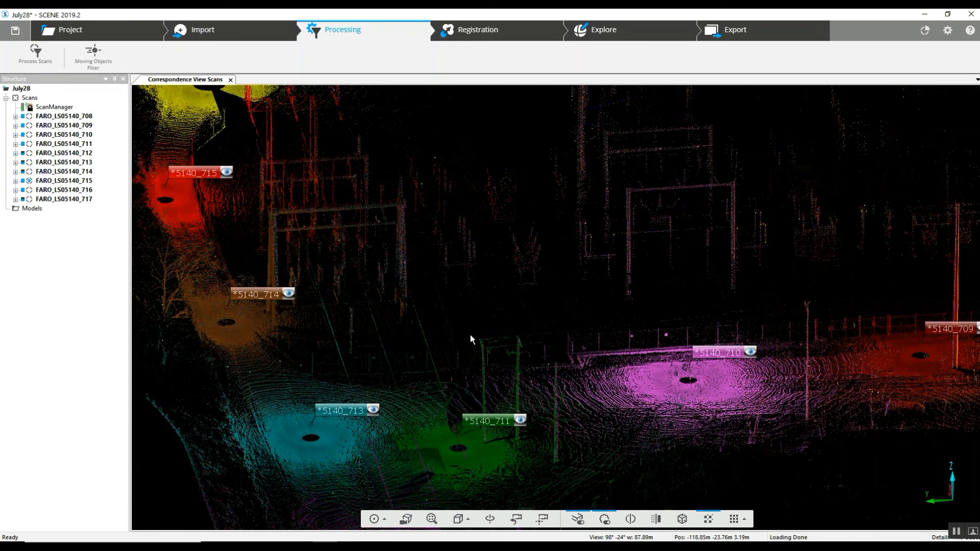
{"action": "left_click_drag", "start_coordinate": [469, 335], "coordinate": [606, 308]}
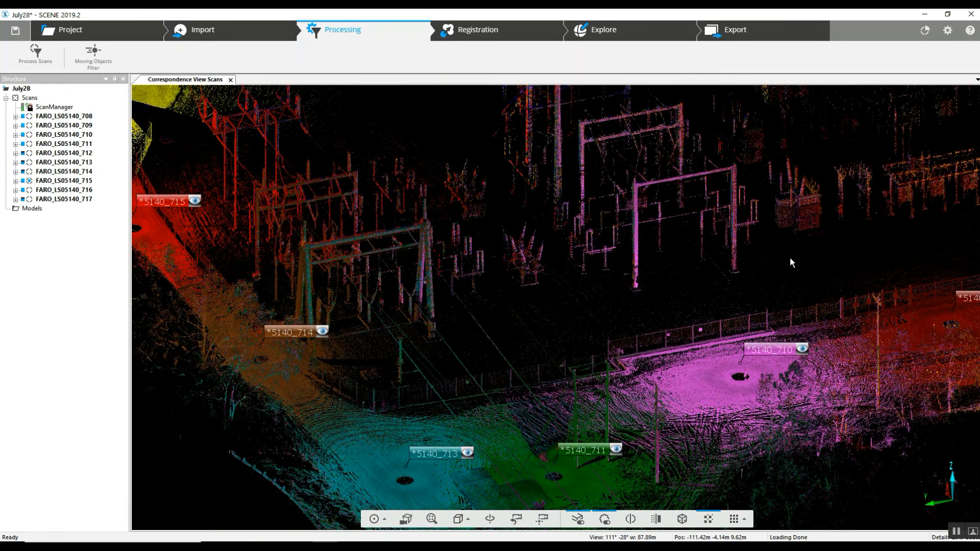
{"action": "mouse_move", "coordinate": [798, 252]}
{"action": "left_mouse_down"}
{"action": "mouse_move", "coordinate": [633, 291]}
{"action": "mouse_move", "coordinate": [571, 295]}
{"action": "mouse_move", "coordinate": [566, 277]}
{"action": "left_mouse_up"}
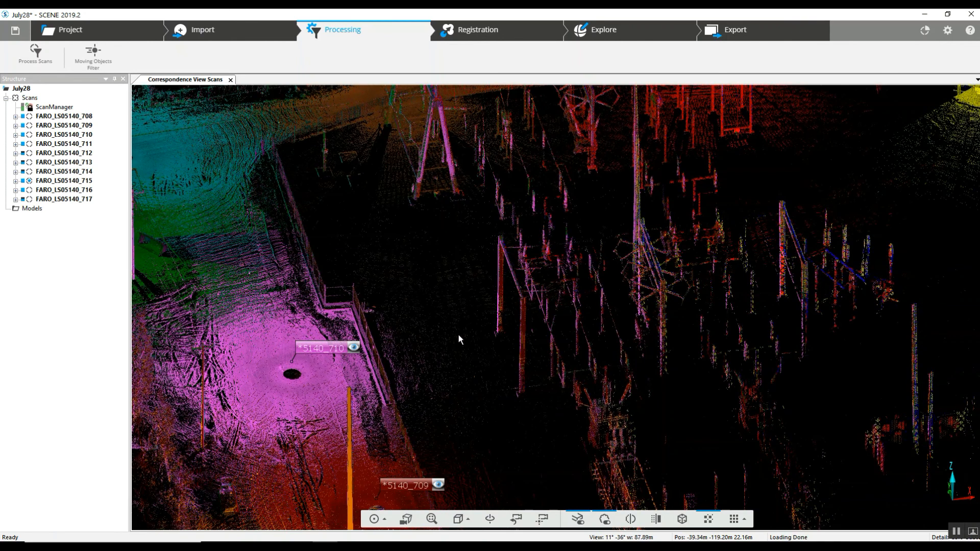
{"action": "left_click_drag", "start_coordinate": [446, 376], "coordinate": [482, 354]}
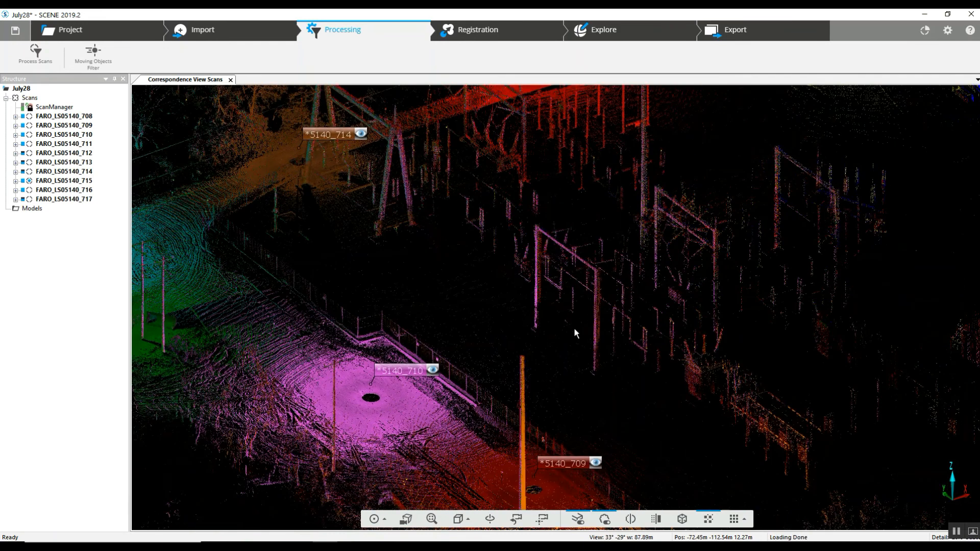
{"action": "left_click_drag", "start_coordinate": [577, 319], "coordinate": [531, 343]}
{"action": "scroll", "coordinate": [531, 345], "scroll_direction": "up", "scroll_amount": 2}
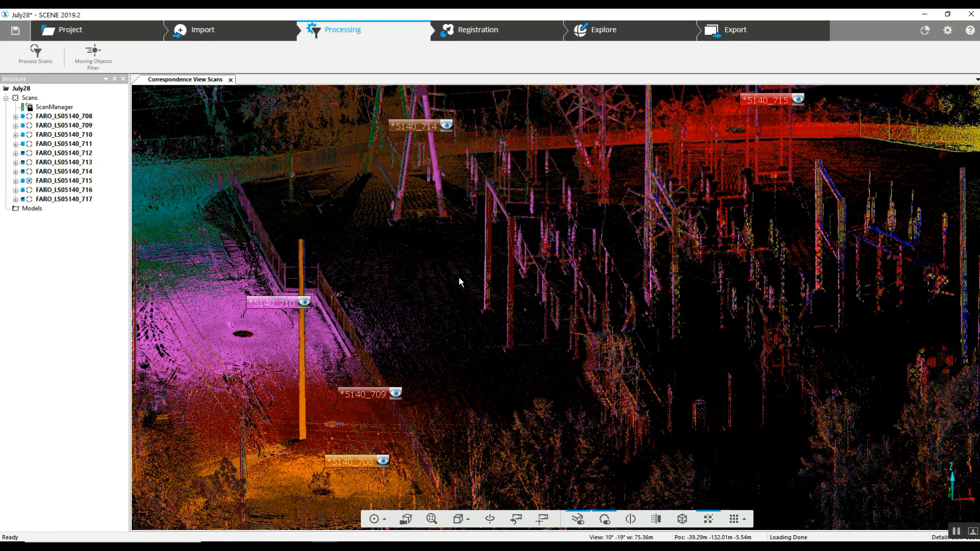
{"action": "left_click_drag", "start_coordinate": [453, 283], "coordinate": [557, 296]}
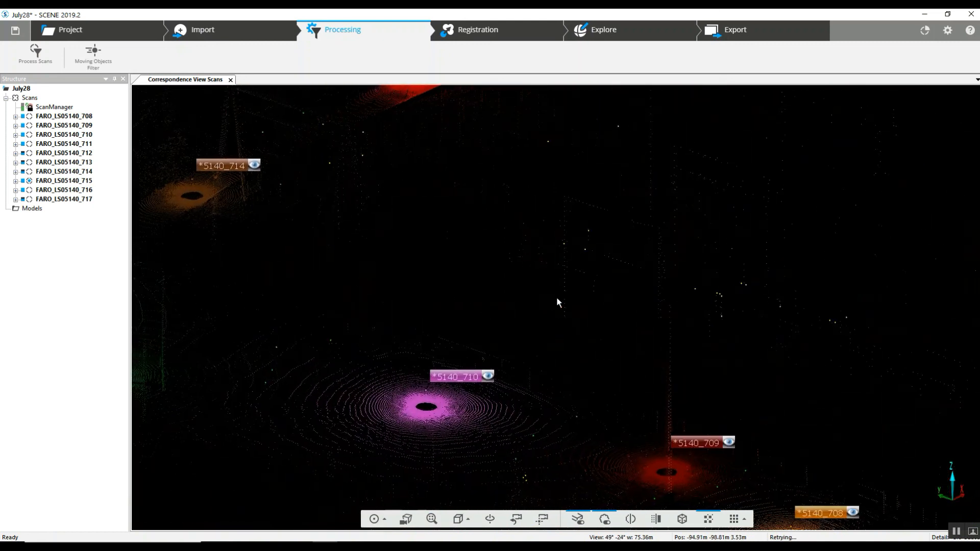